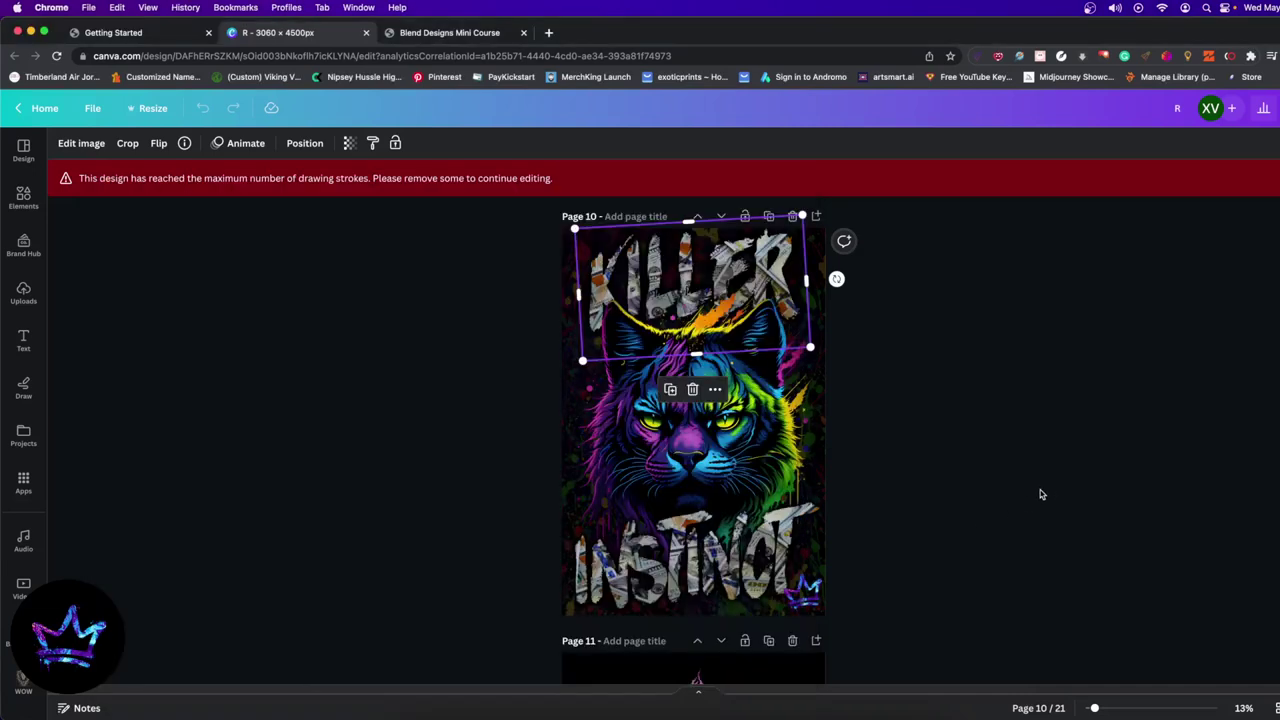
Step: Compare the KILLER INSTINCT cat design variations on pages 8 to 10 and view page 9 in full screen
{"action": "left_click", "coordinate": [1036, 494]}
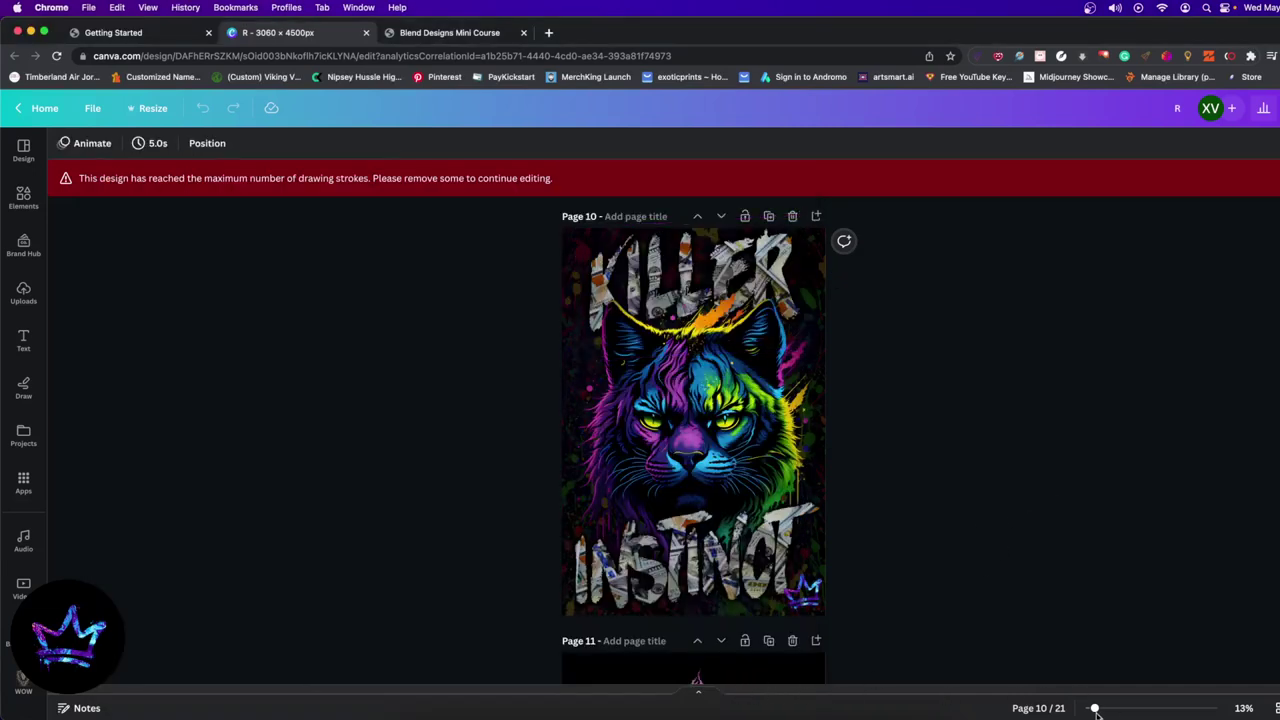
{"action": "left_click_drag", "start_coordinate": [1093, 710], "coordinate": [1106, 710]}
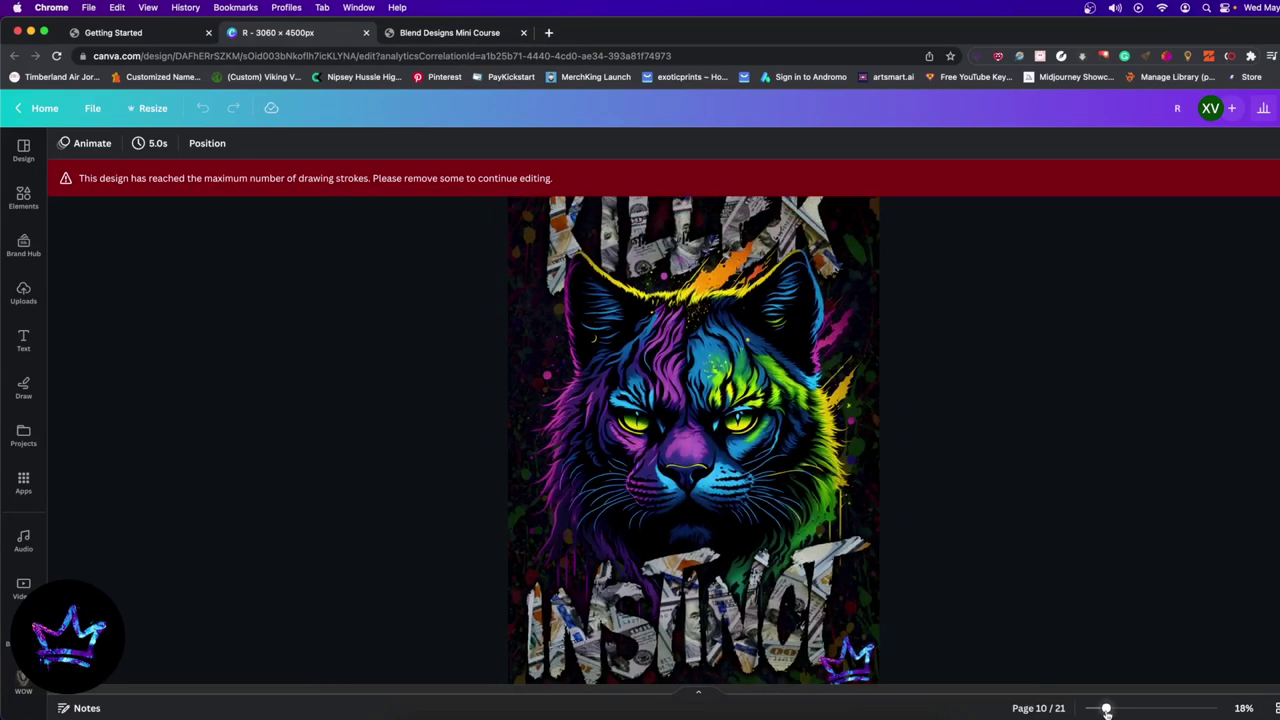
{"action": "scroll", "coordinate": [802, 432], "scroll_direction": "down", "scroll_amount": 3}
{"action": "scroll", "coordinate": [780, 460], "scroll_direction": "up", "scroll_amount": 3}
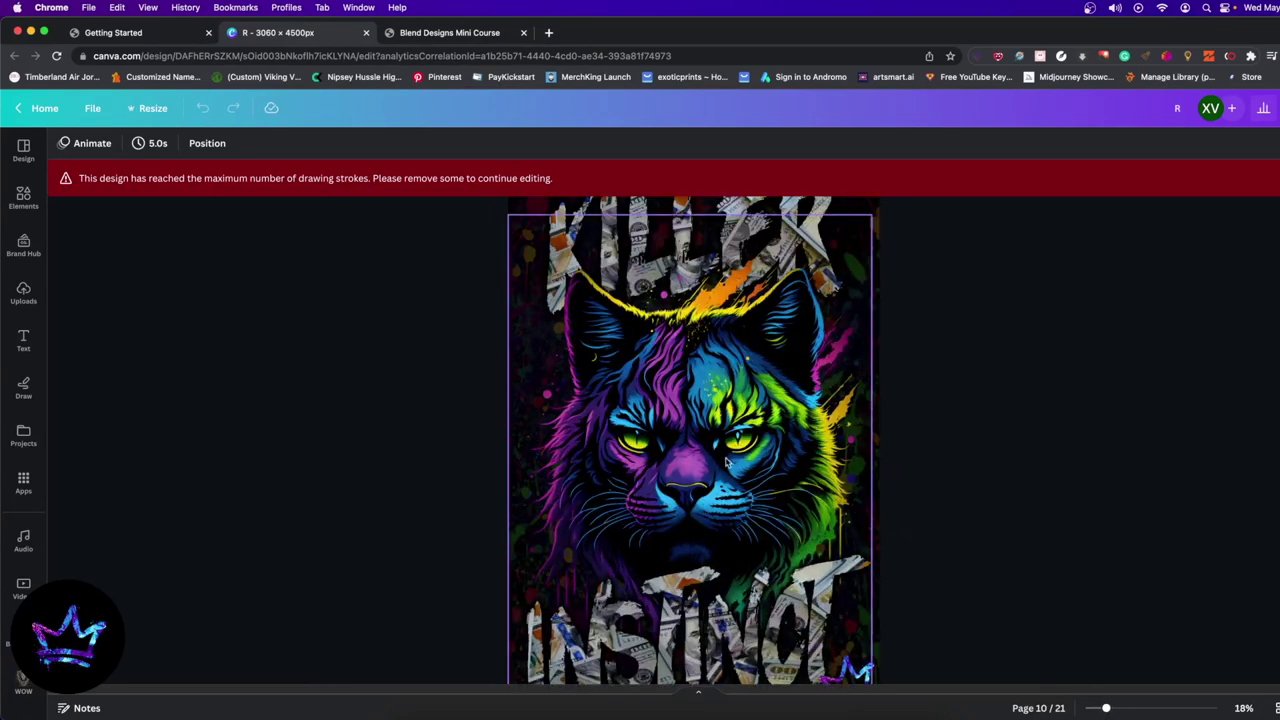
{"action": "scroll", "coordinate": [728, 462], "scroll_direction": "down", "scroll_amount": 20}
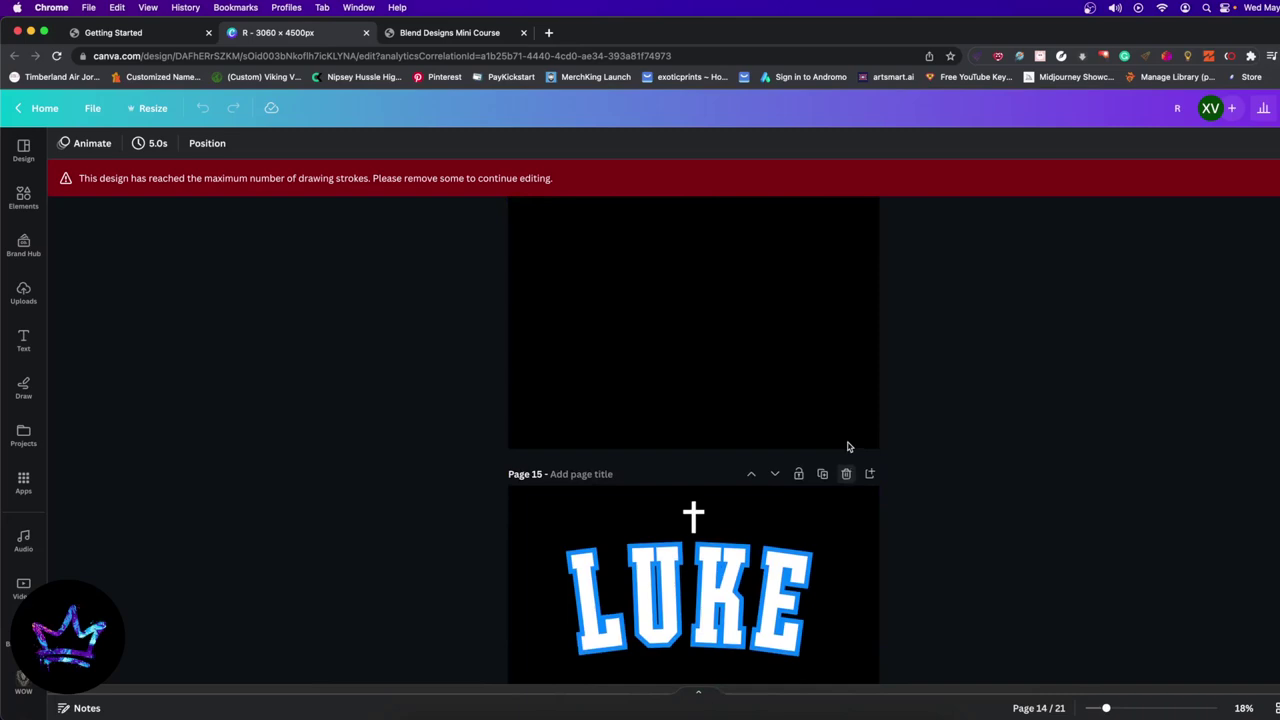
{"action": "scroll", "coordinate": [847, 446], "scroll_direction": "up", "scroll_amount": 20}
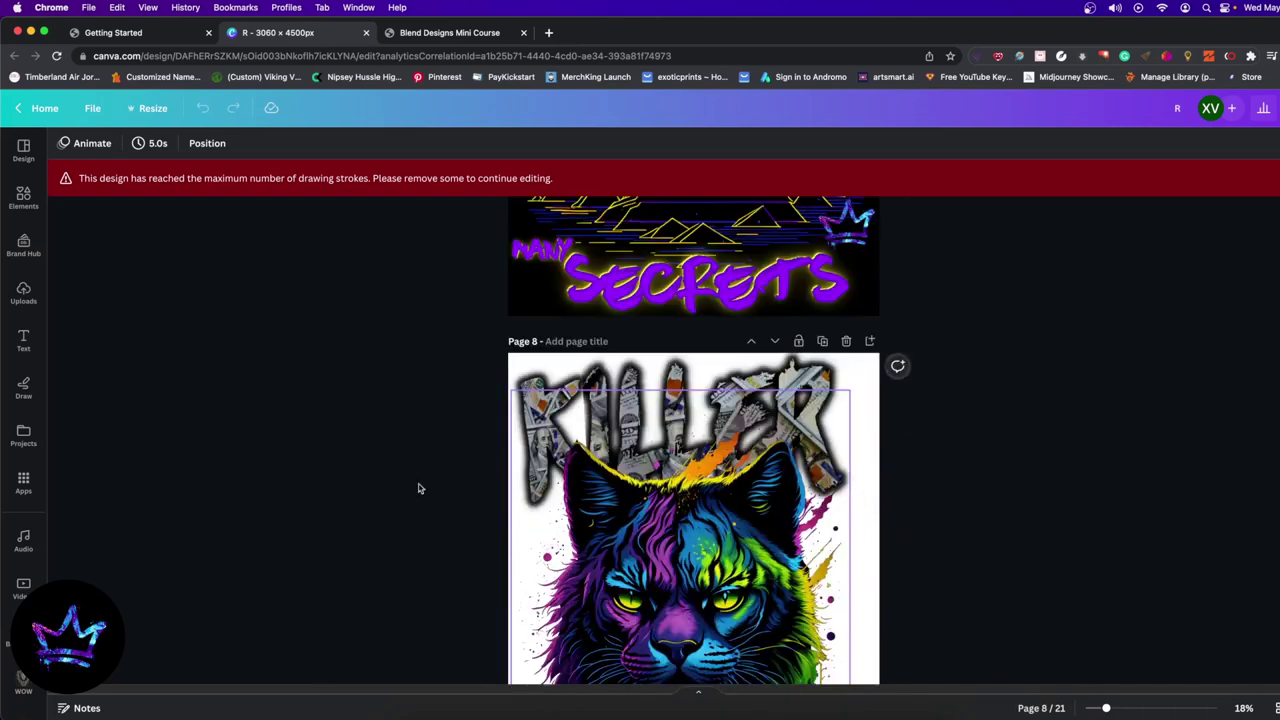
{"action": "scroll", "coordinate": [672, 460], "scroll_direction": "down", "scroll_amount": 5}
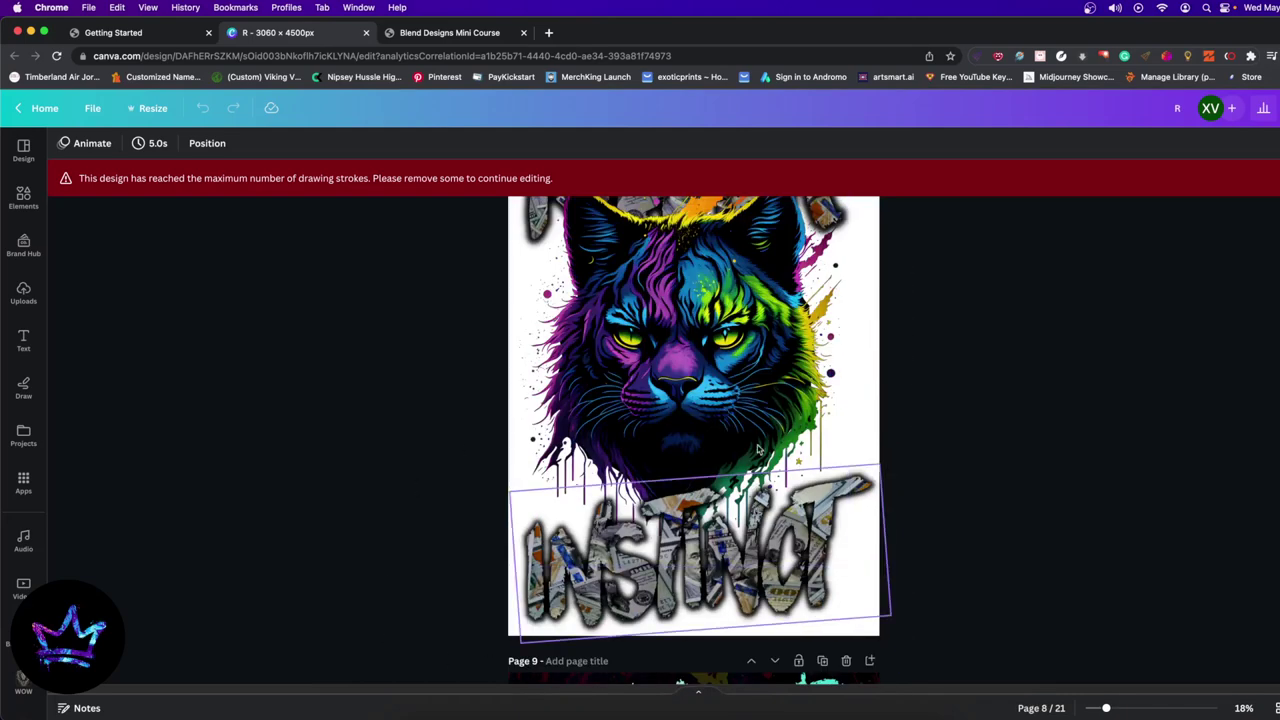
{"action": "scroll", "coordinate": [758, 450], "scroll_direction": "down", "scroll_amount": 10}
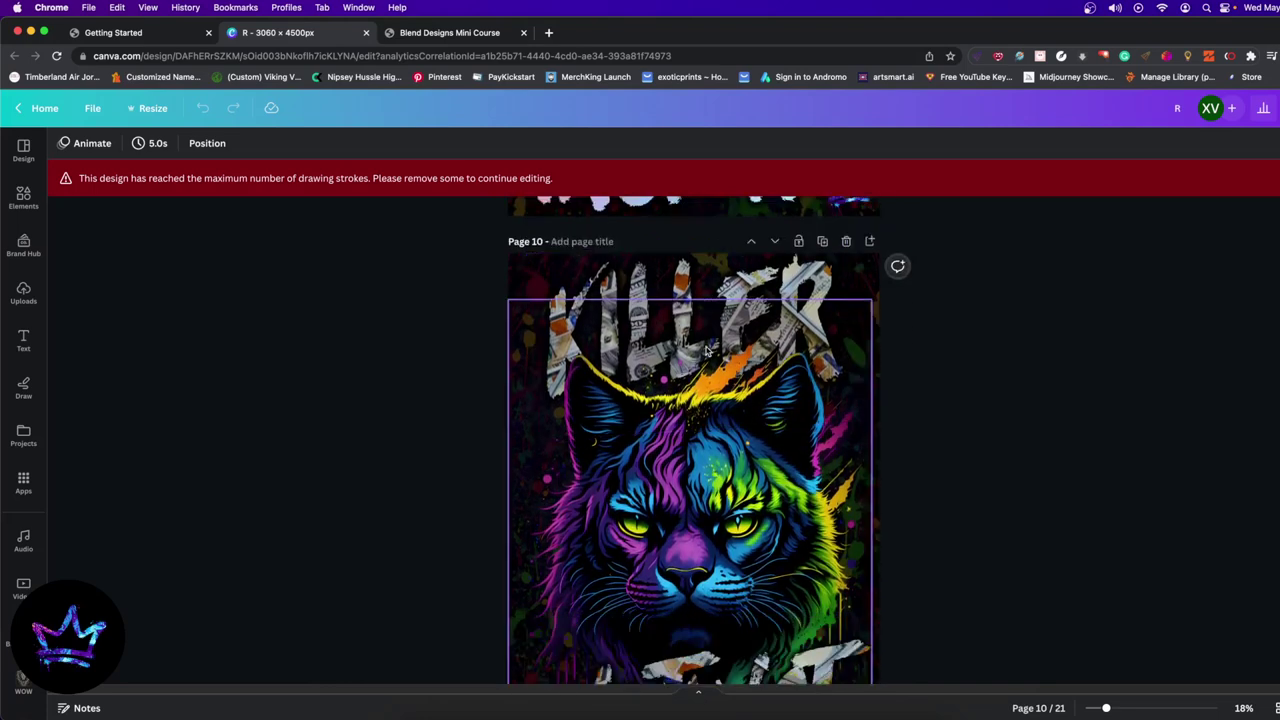
{"action": "scroll", "coordinate": [706, 350], "scroll_direction": "down", "scroll_amount": 3}
{"action": "scroll", "coordinate": [705, 440], "scroll_direction": "up", "scroll_amount": 8}
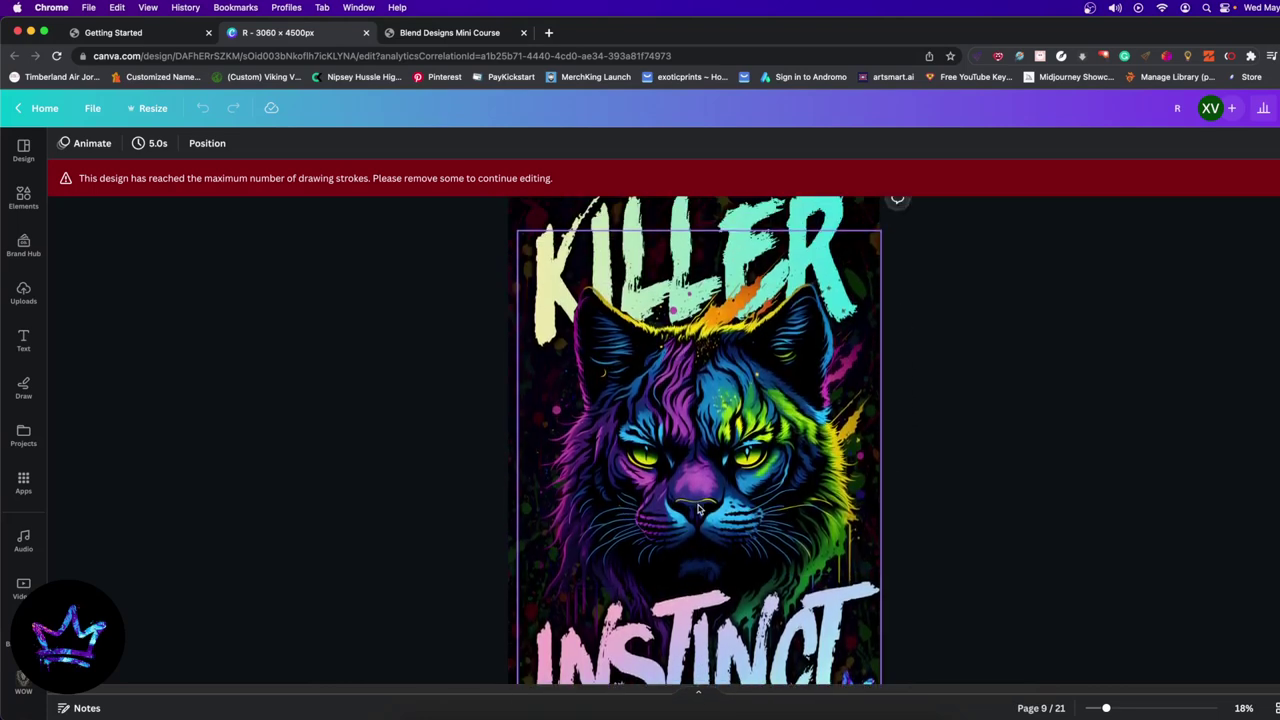
{"action": "scroll", "coordinate": [698, 509], "scroll_direction": "up", "scroll_amount": 2}
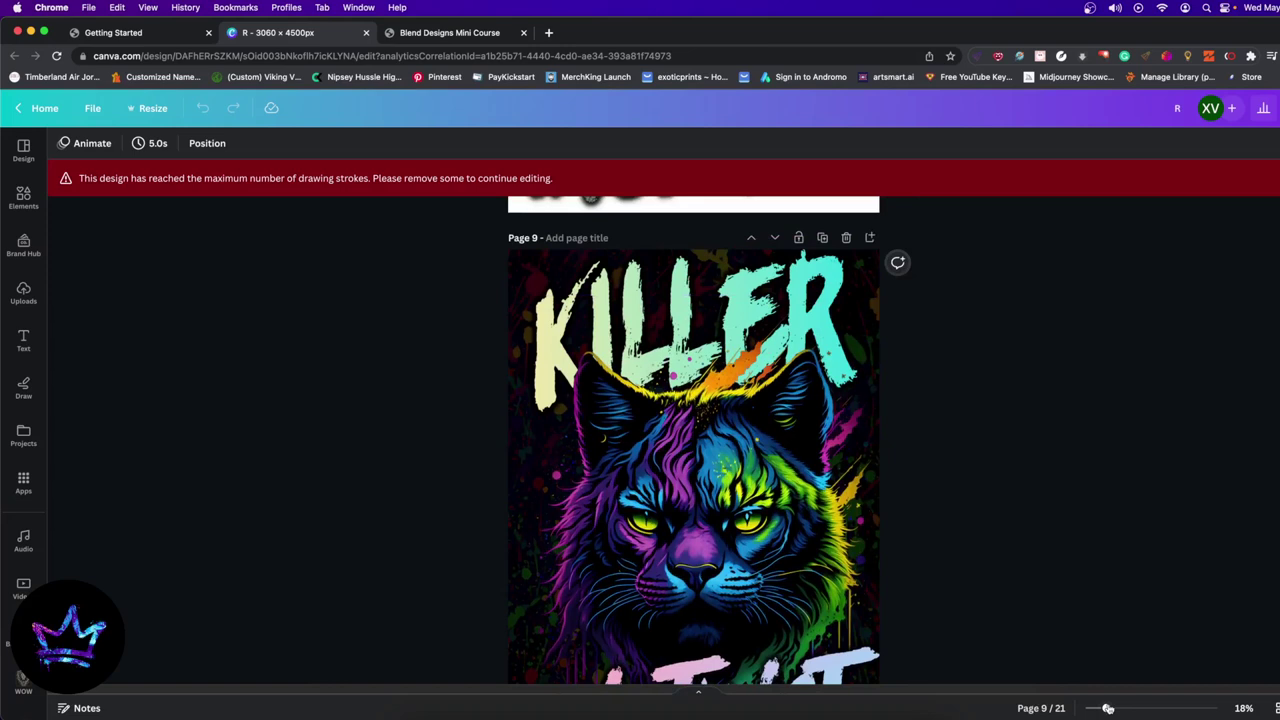
{"action": "scroll", "coordinate": [674, 541], "scroll_direction": "down", "scroll_amount": 5}
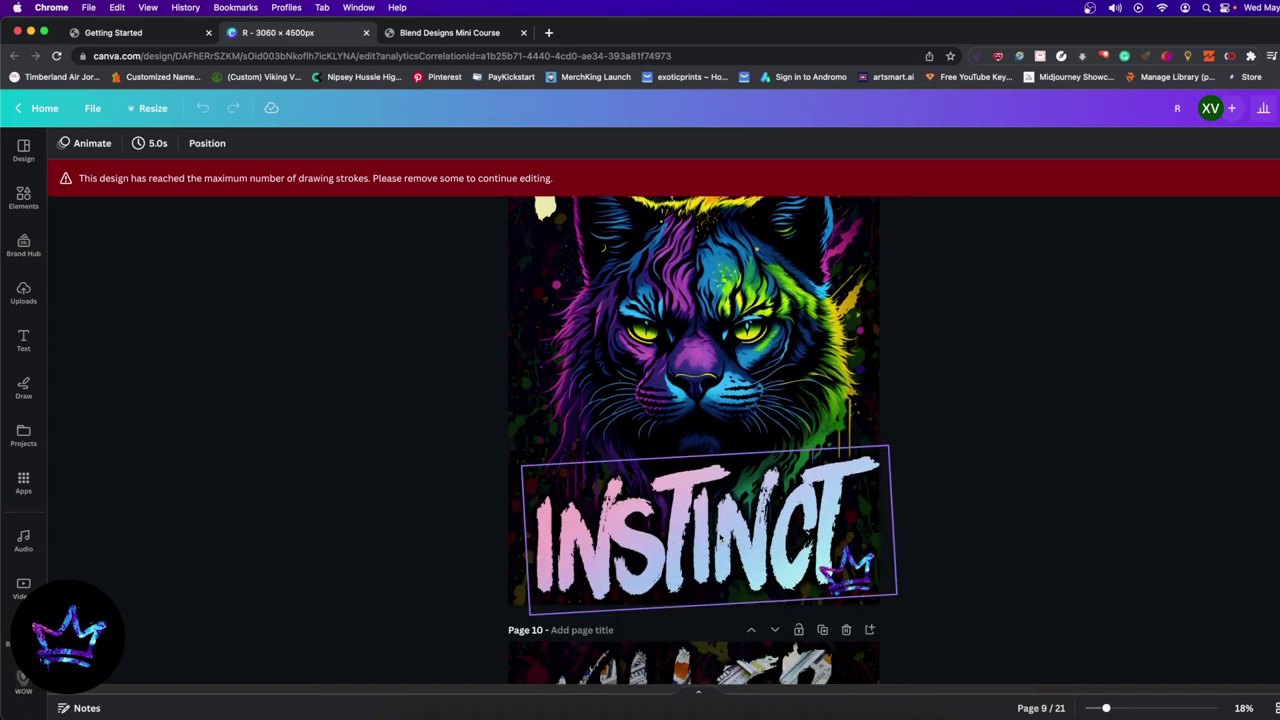
{"action": "left_click", "coordinate": [1275, 708]}
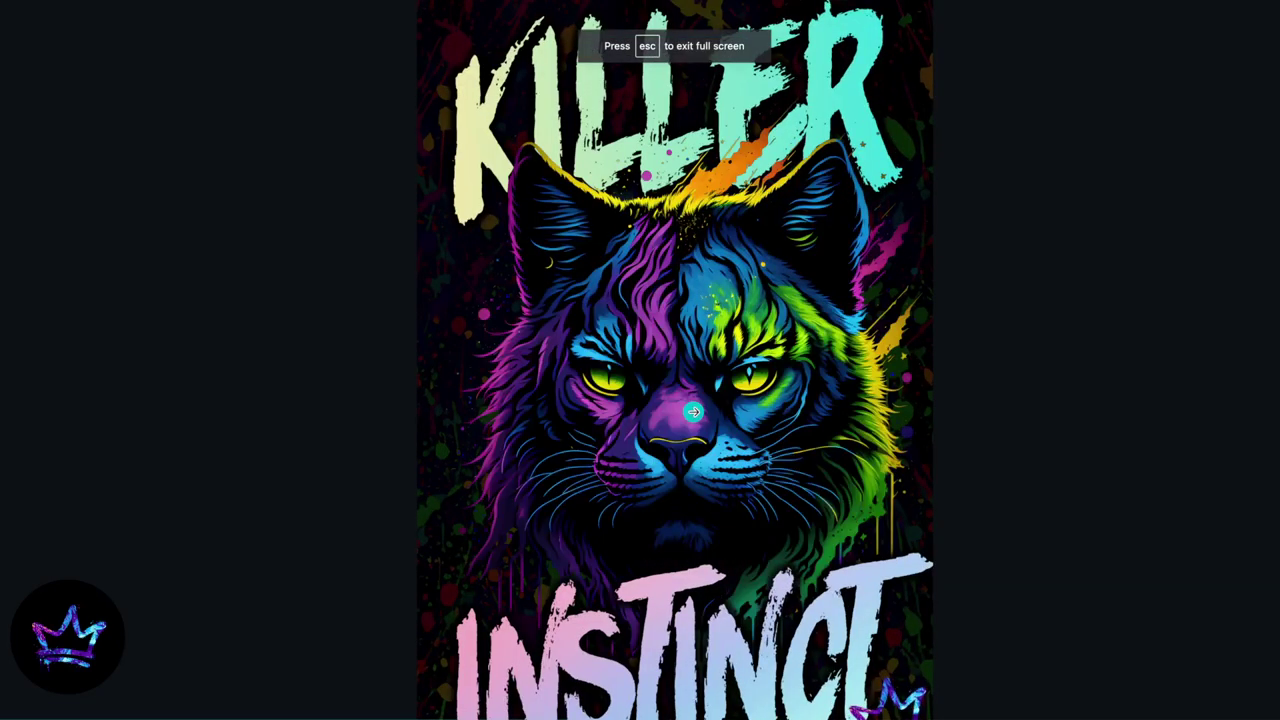
{"action": "left_click", "coordinate": [694, 412]}
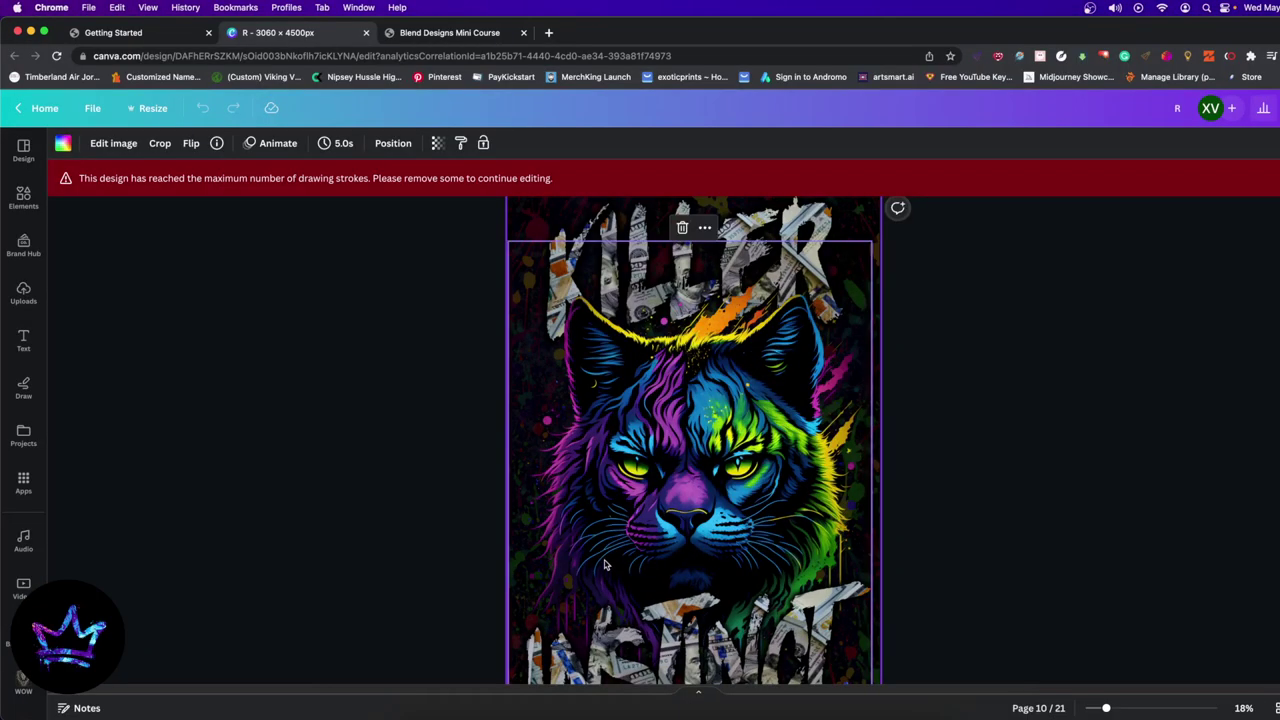
Step: Move the cat artwork on page 10 slightly upward between the KILLER and INSTINCT lettering
{"action": "left_click_drag", "start_coordinate": [606, 392], "coordinate": [650, 368]}
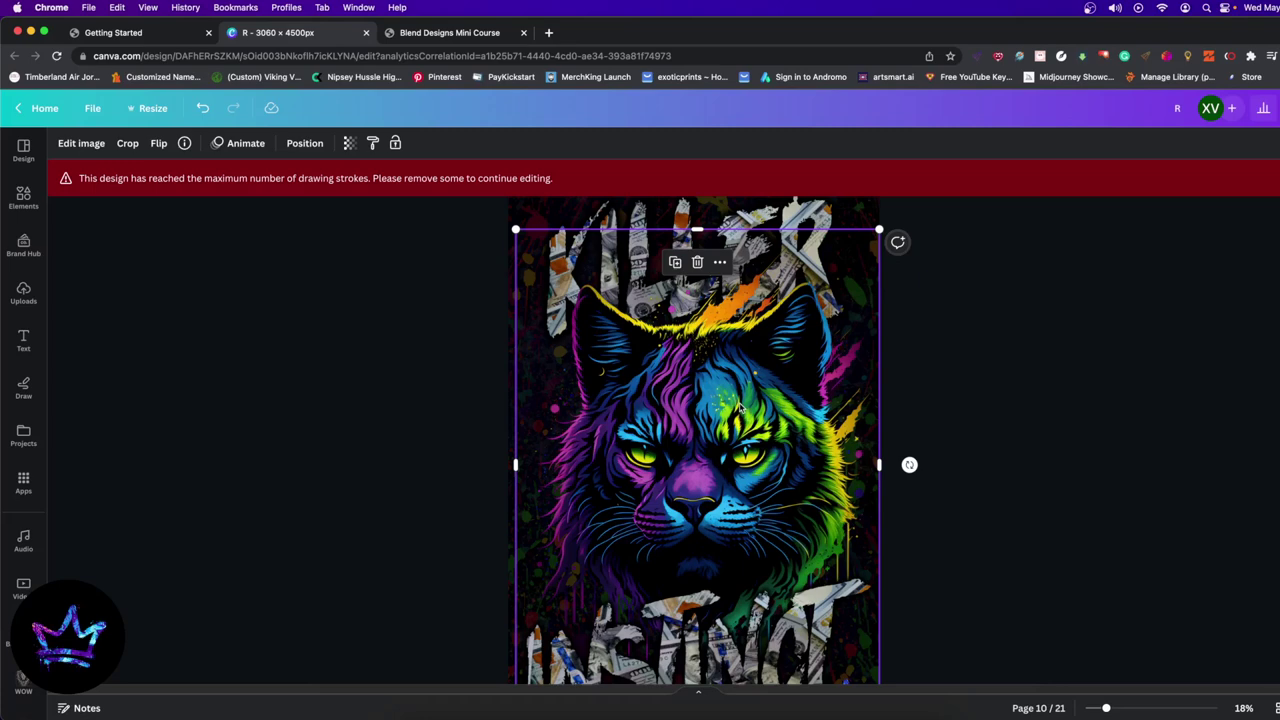
{"action": "left_click_drag", "start_coordinate": [740, 404], "coordinate": [737, 404]}
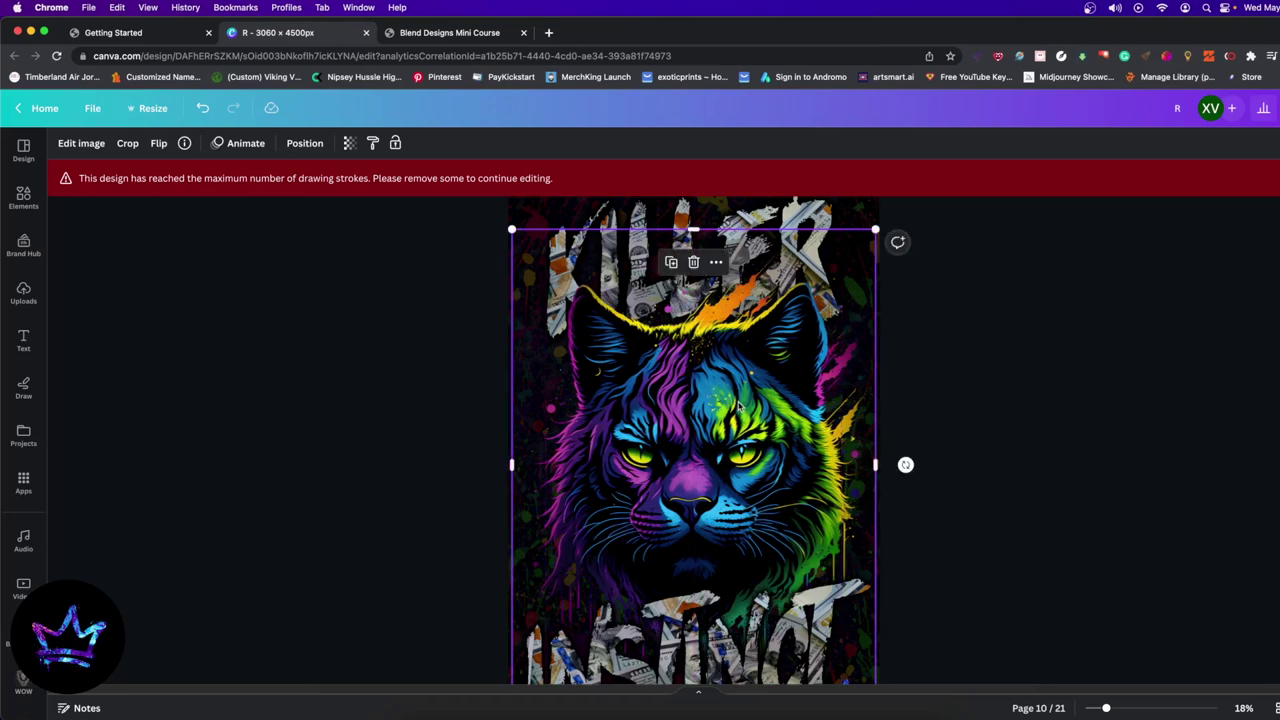
{"action": "left_click_drag", "start_coordinate": [760, 548], "coordinate": [756, 537]}
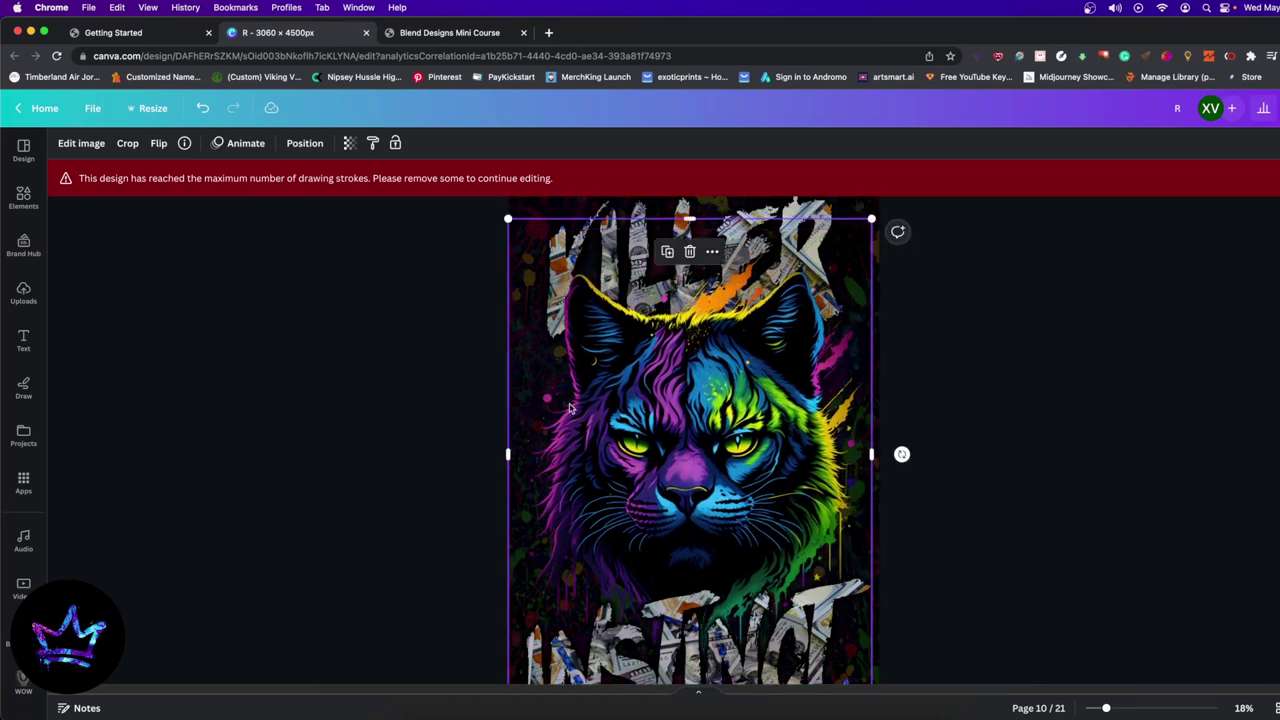
{"action": "left_click_drag", "start_coordinate": [570, 408], "coordinate": [580, 411]}
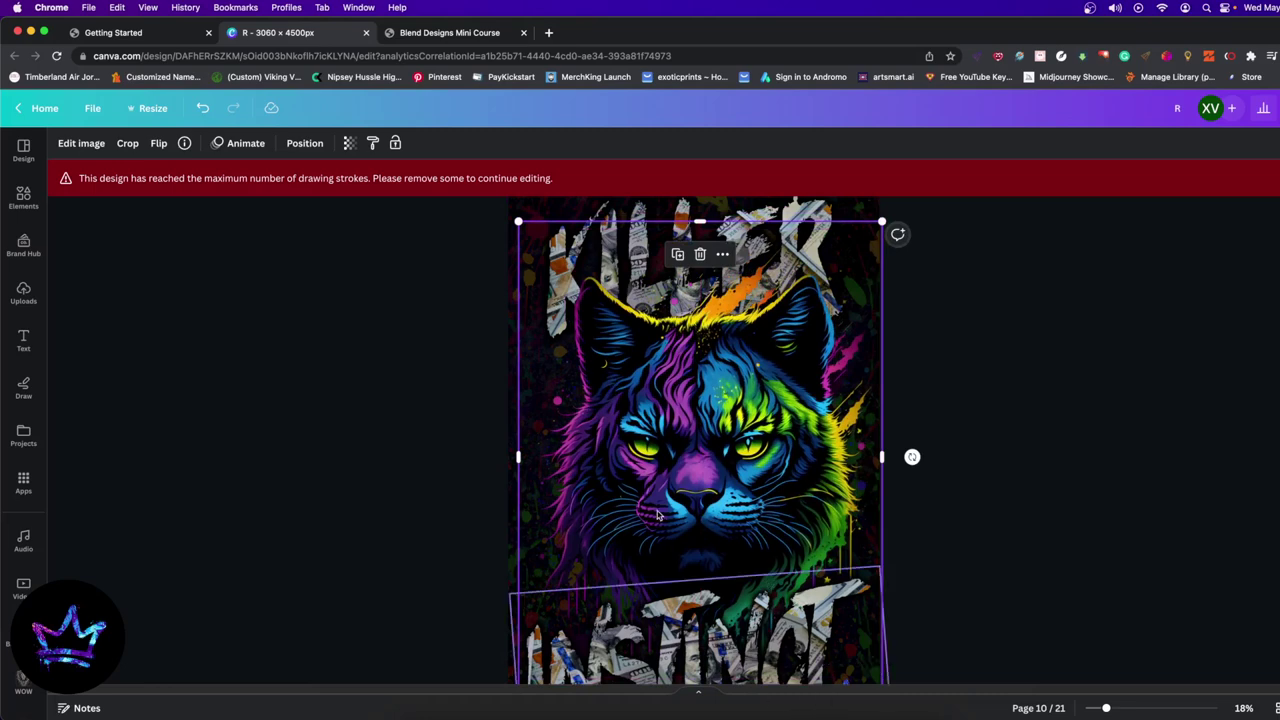
{"action": "left_click_drag", "start_coordinate": [658, 515], "coordinate": [648, 508]}
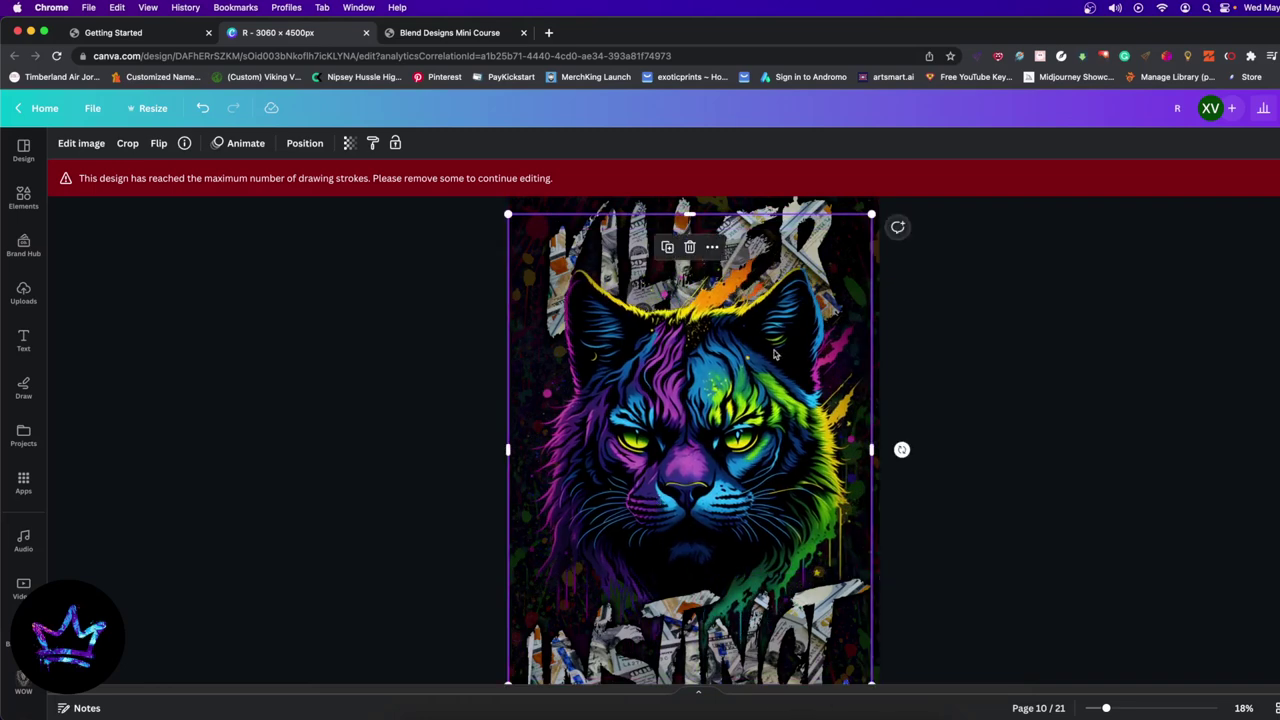
Step: Find and launch Luminar Neo from the installed applications
{"action": "left_click", "coordinate": [440, 715]}
{"action": "type", "text": "lu"}
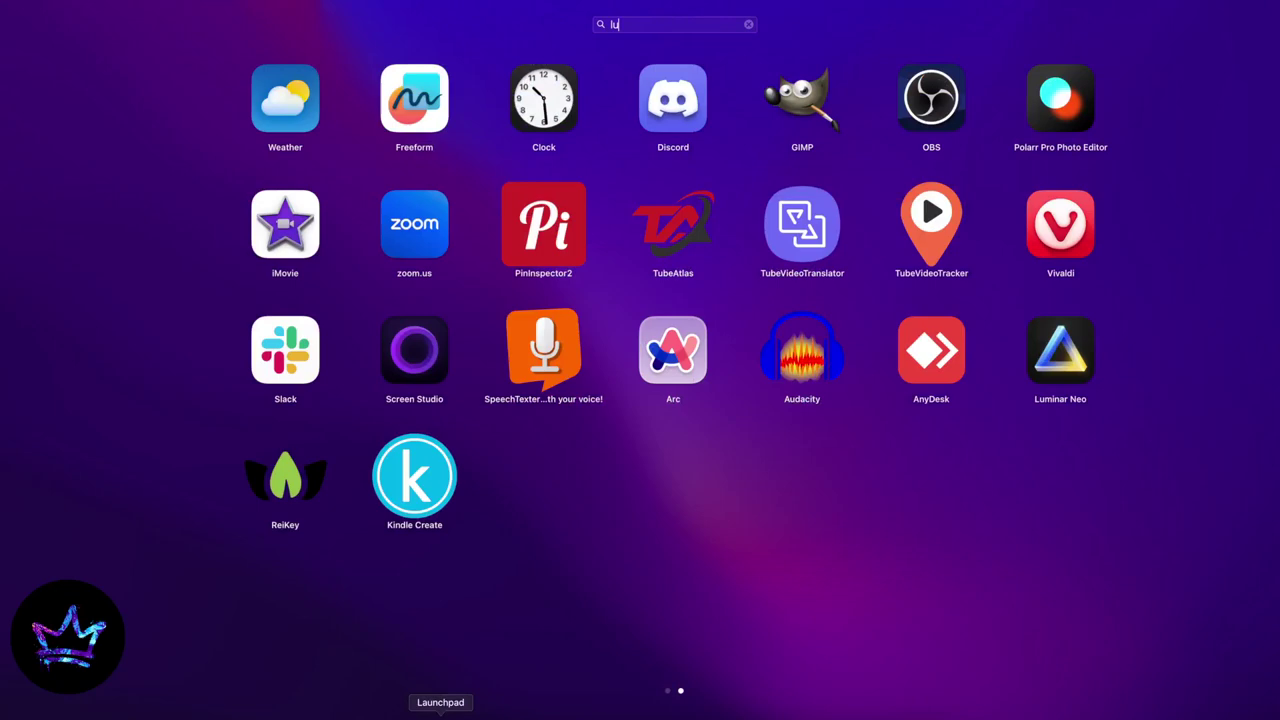
{"action": "type", "text": "mi"}
{"action": "key", "text": "Return"}
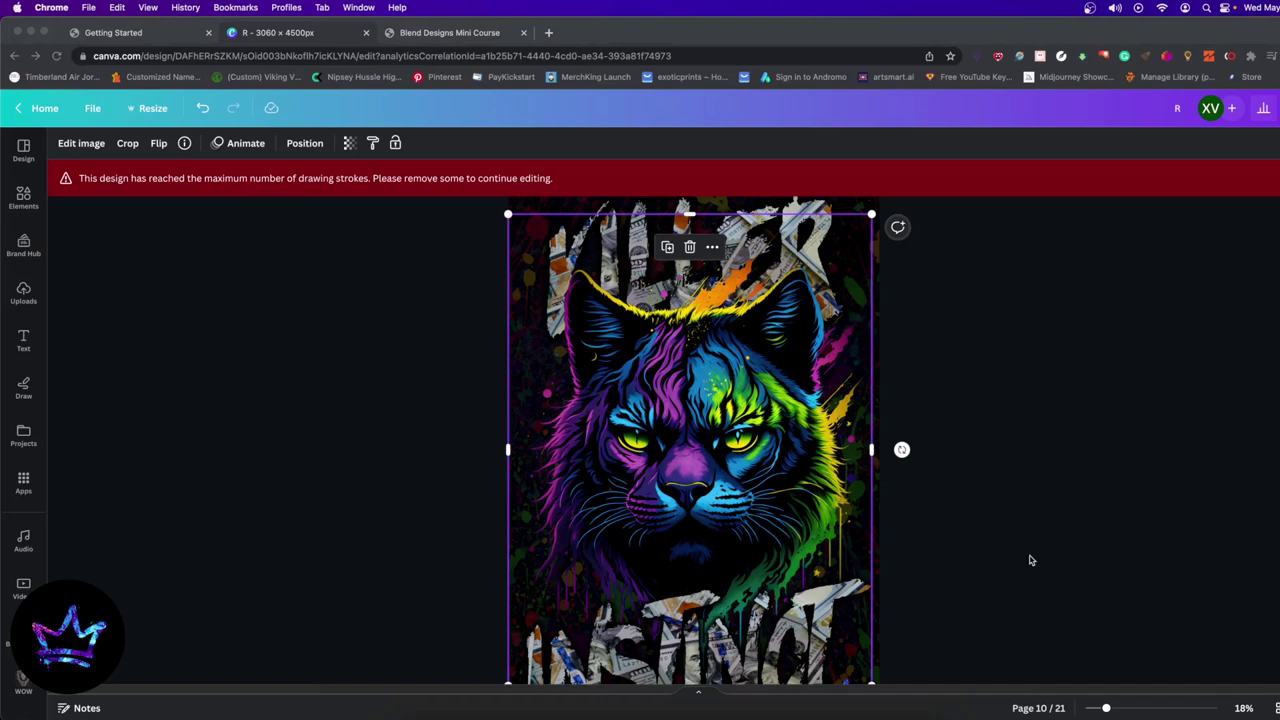
{"action": "scroll", "coordinate": [940, 573], "scroll_direction": "down", "scroll_amount": 1}
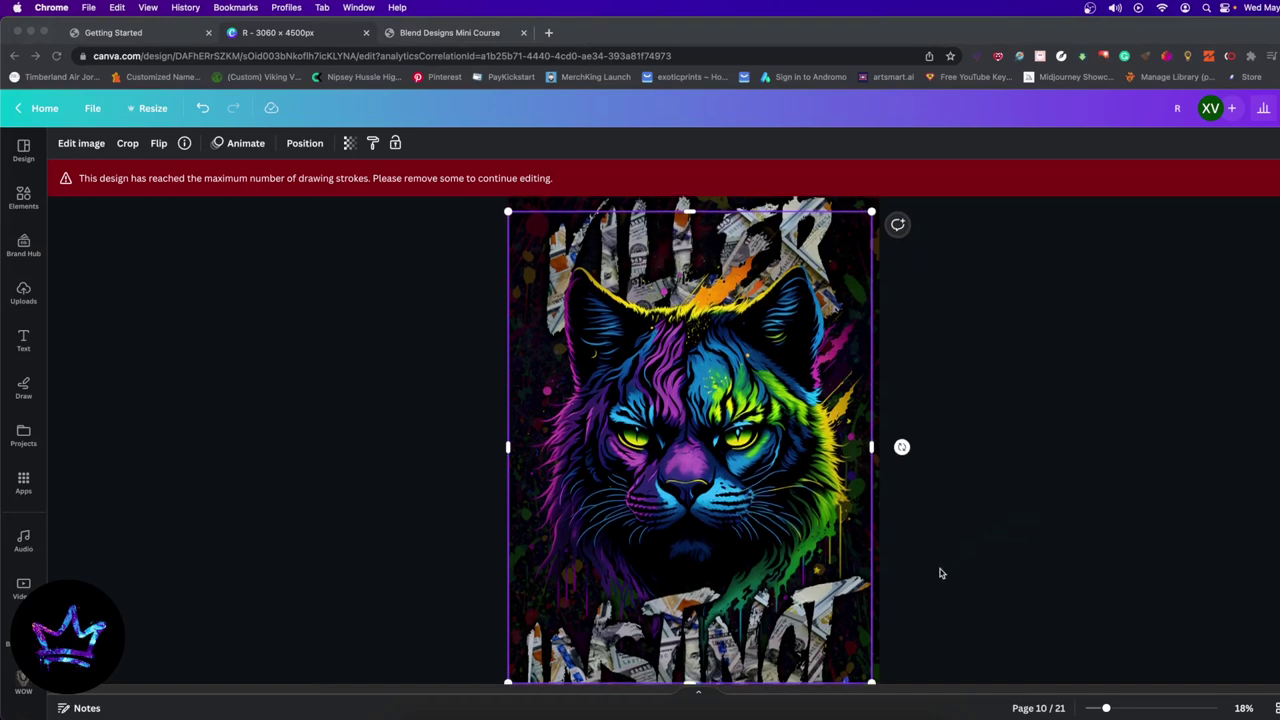
{"action": "scroll", "coordinate": [940, 572], "scroll_direction": "down", "scroll_amount": 2}
{"action": "scroll", "coordinate": [940, 572], "scroll_direction": "up", "scroll_amount": 2}
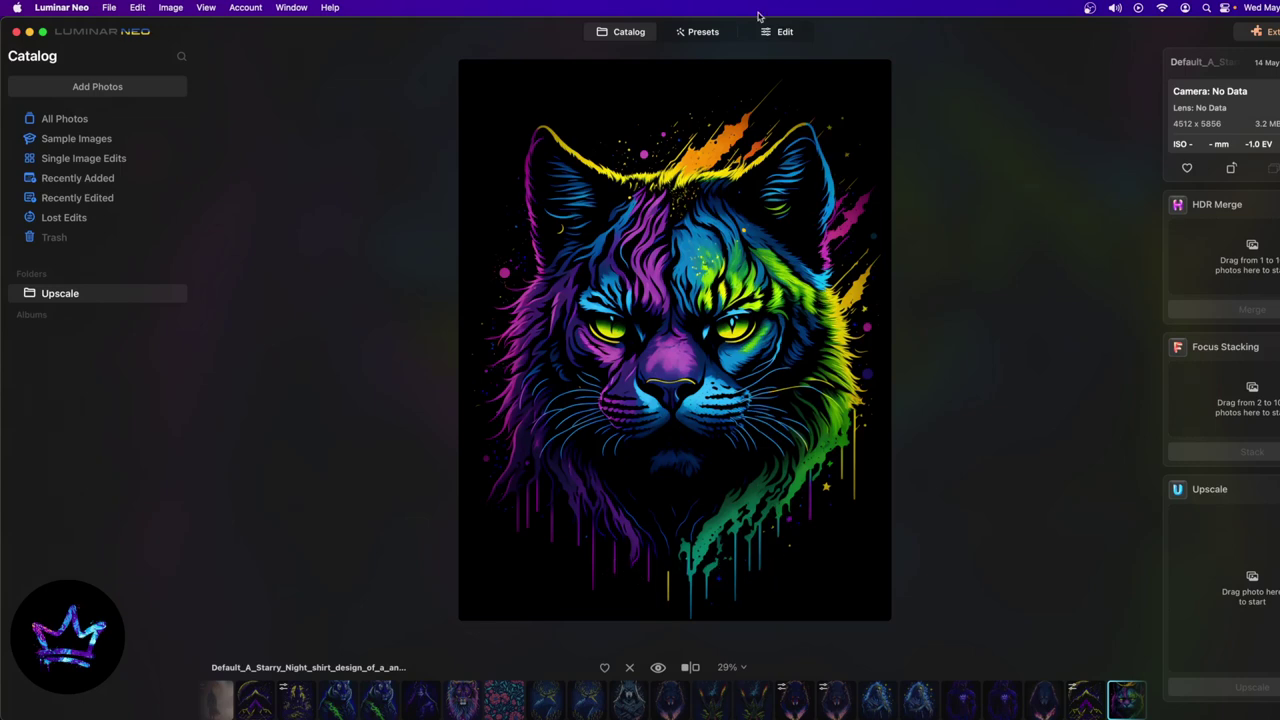
Step: Open the cat image for editing and raise its Smart Contrast slightly in the Develop tool
{"action": "left_click", "coordinate": [780, 31]}
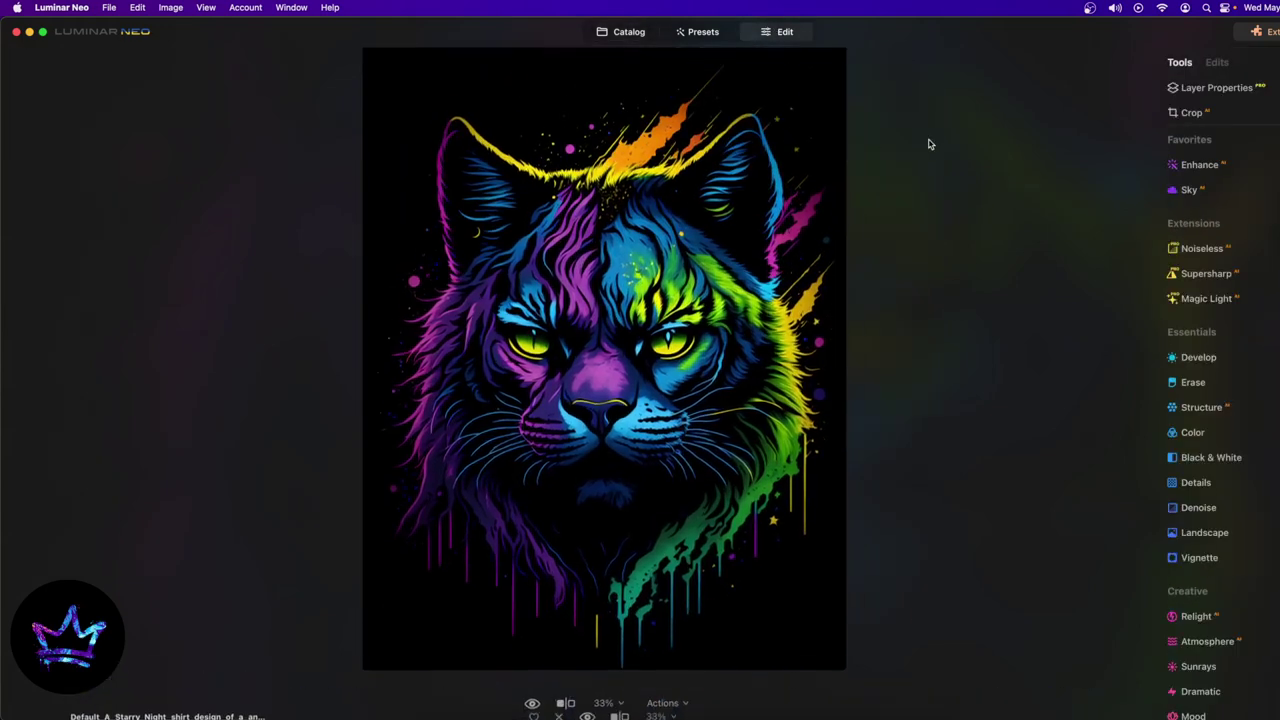
{"action": "left_click", "coordinate": [1199, 360]}
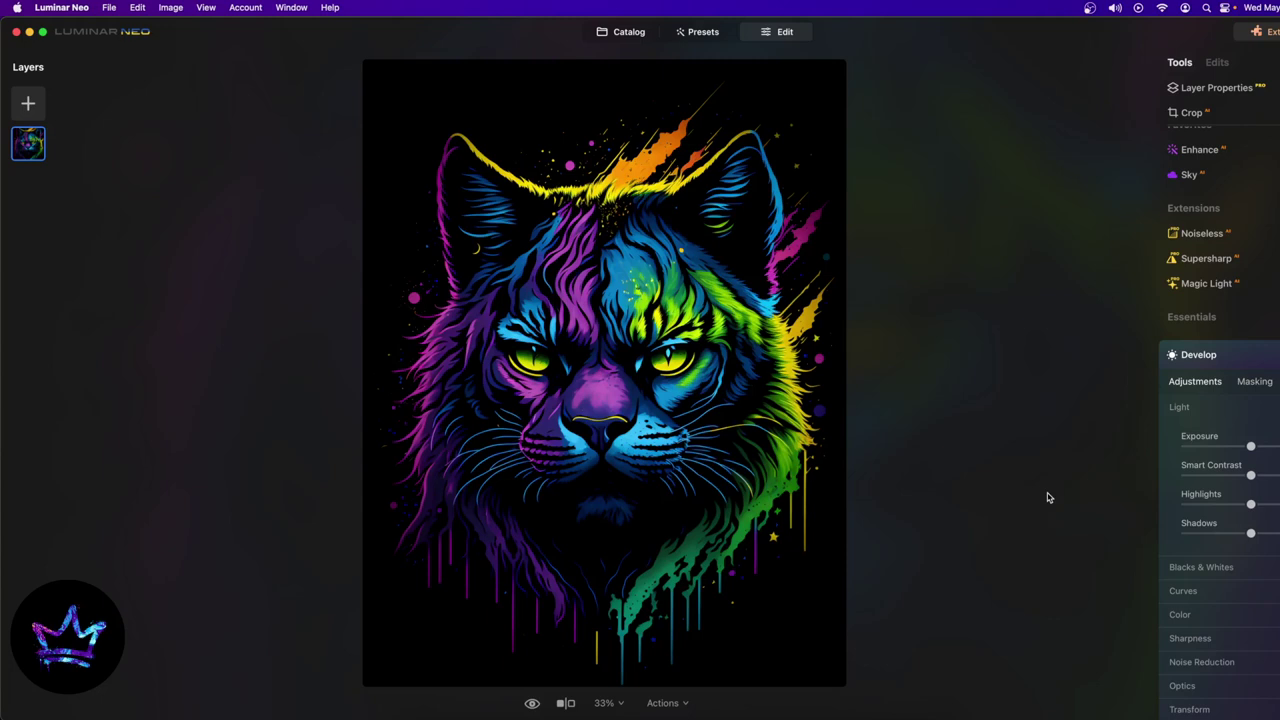
{"action": "left_click_drag", "start_coordinate": [1250, 475], "coordinate": [1279, 476]}
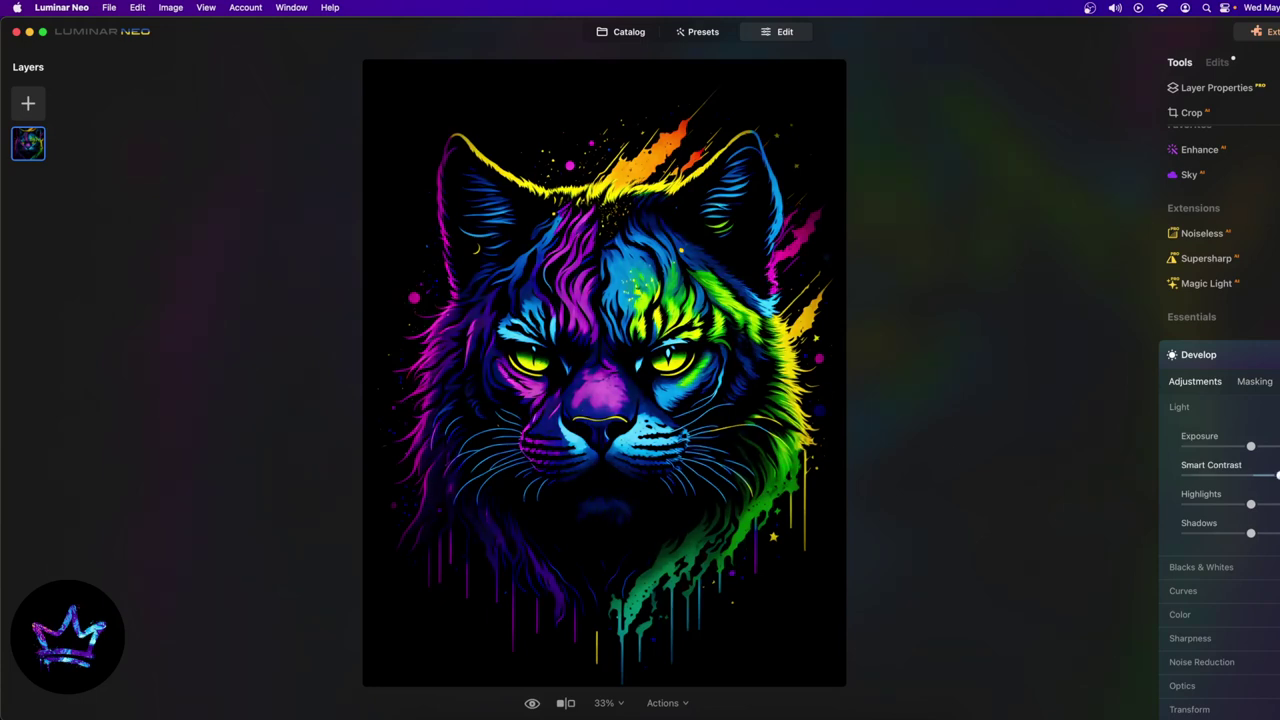
{"action": "left_click_drag", "start_coordinate": [1279, 476], "coordinate": [1256, 475]}
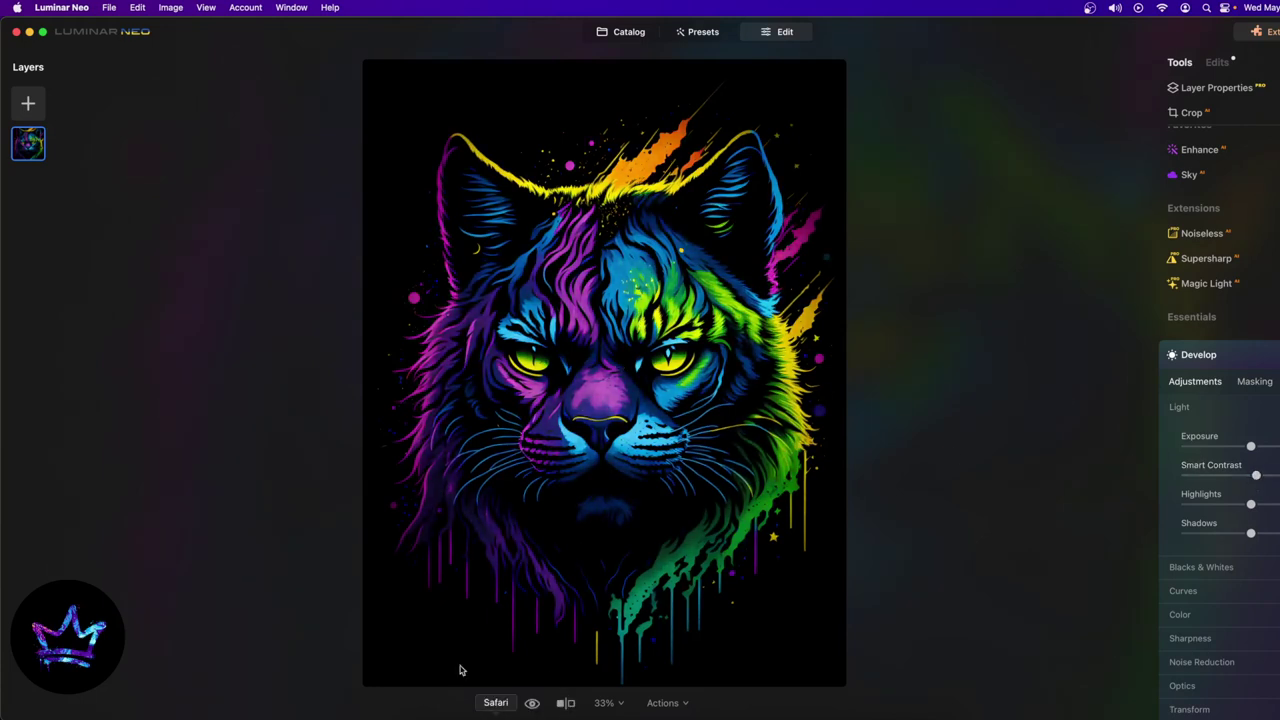
{"action": "scroll", "coordinate": [606, 356], "scroll_direction": "down", "scroll_amount": 2}
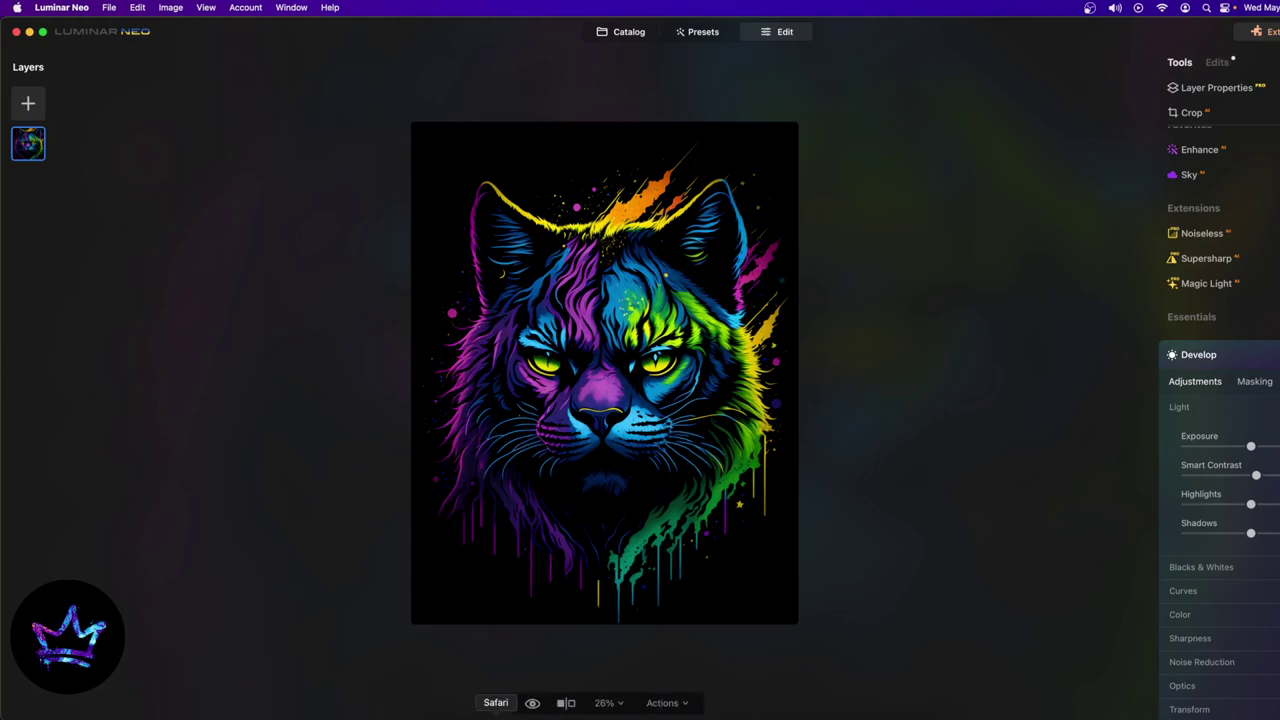
Step: Switch back to the Canva design in Chrome and shift the cat artwork on page 10 slightly down and left
{"action": "left_click", "coordinate": [472, 716]}
{"action": "left_click_drag", "start_coordinate": [728, 400], "coordinate": [711, 401]}
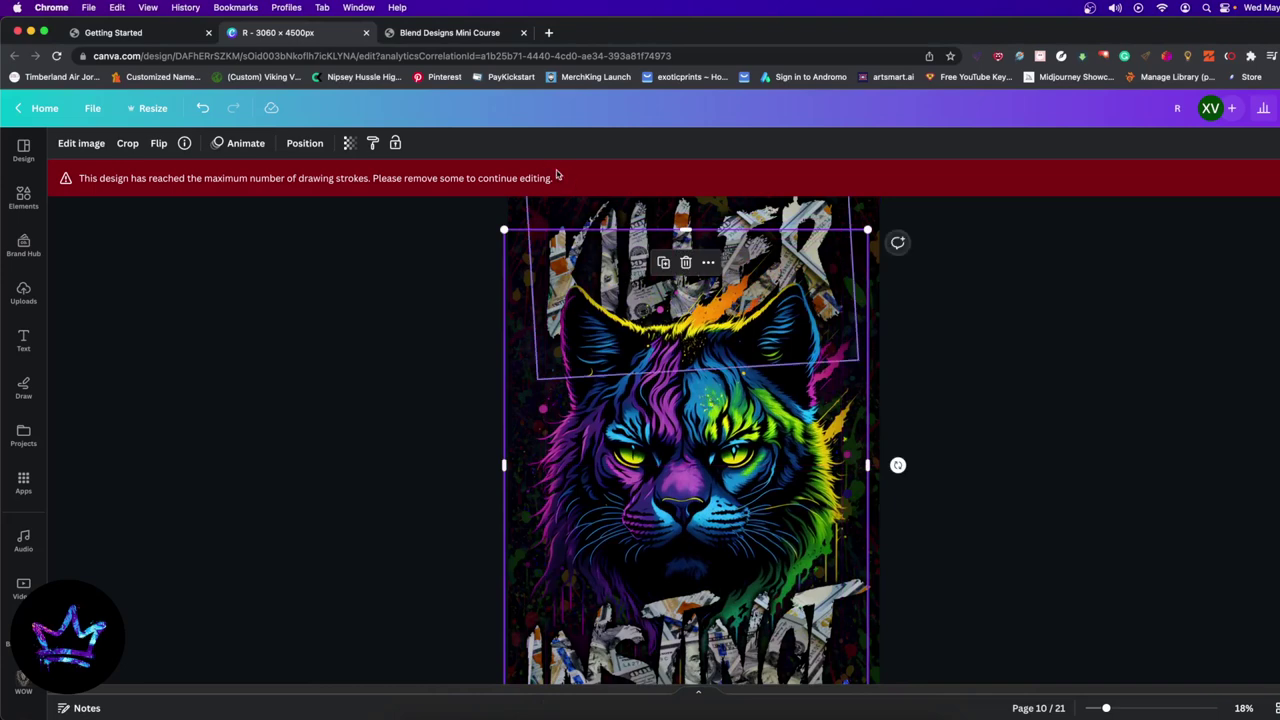
Step: Look over the Blend Designs Mini Course product page and the Fantasy Labz print on demand graphics page
{"action": "left_click", "coordinate": [462, 33]}
{"action": "scroll", "coordinate": [529, 246], "scroll_direction": "up", "scroll_amount": 5}
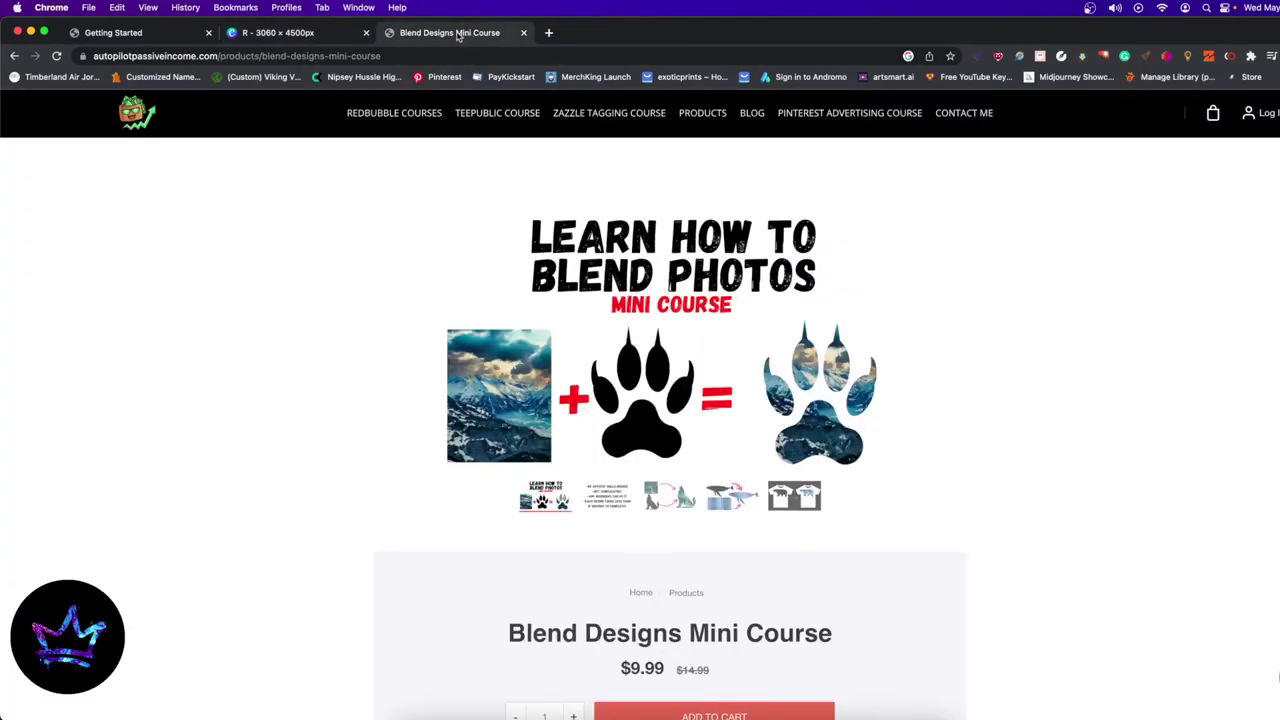
{"action": "left_click", "coordinate": [129, 30]}
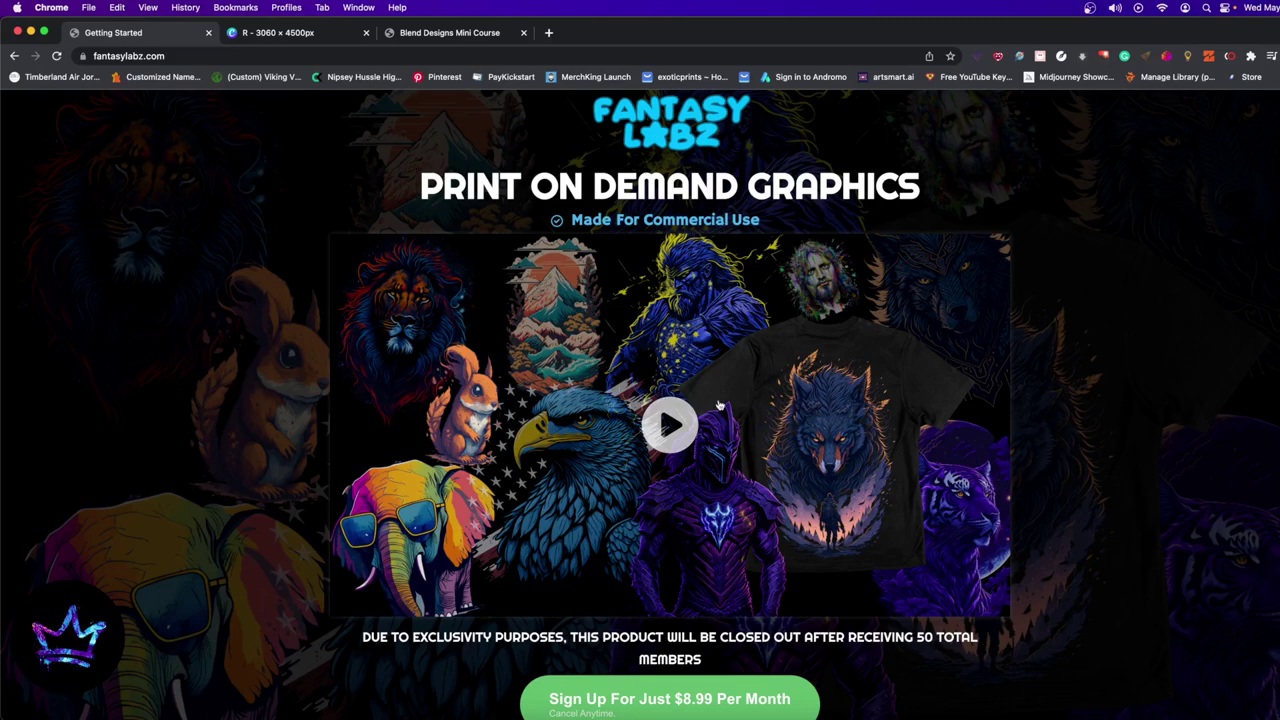
{"action": "scroll", "coordinate": [722, 455], "scroll_direction": "down", "scroll_amount": 10}
{"action": "scroll", "coordinate": [640, 576], "scroll_direction": "up", "scroll_amount": 10}
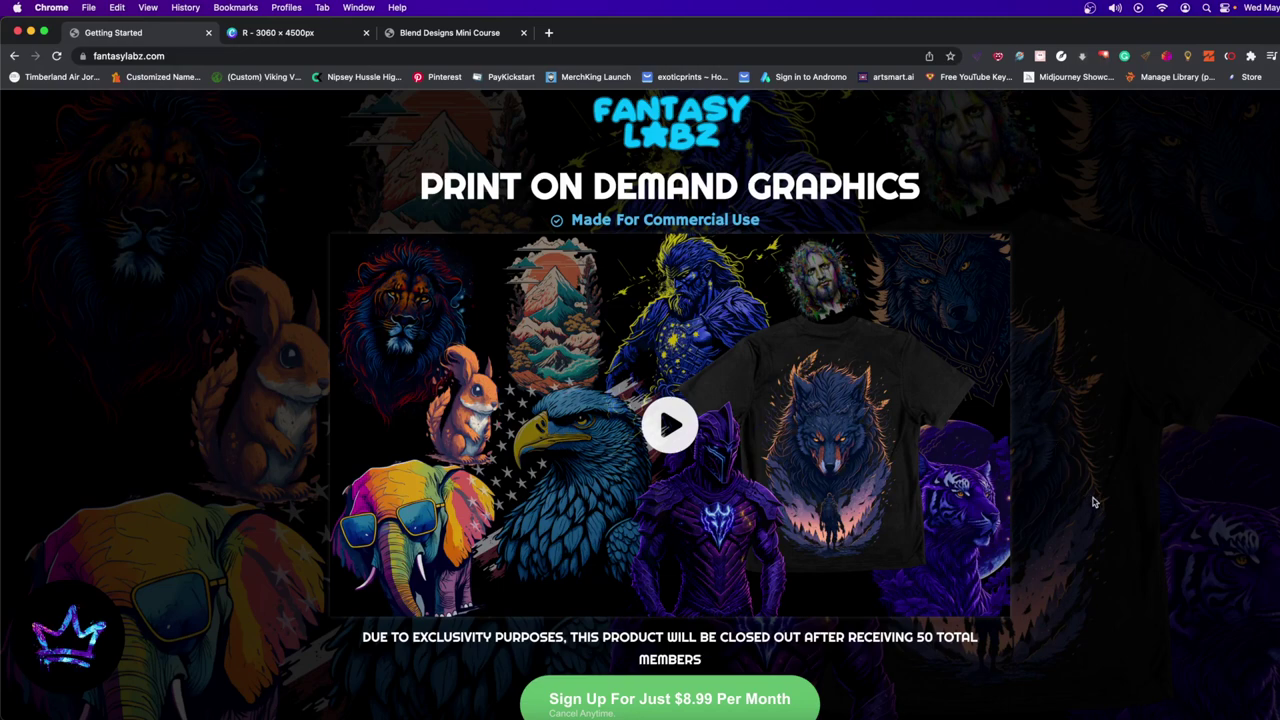
{"action": "scroll", "coordinate": [960, 543], "scroll_direction": "down", "scroll_amount": 4}
{"action": "scroll", "coordinate": [929, 534], "scroll_direction": "up", "scroll_amount": 4}
Step: Return to the Canva design and review the KILLER INSTINCT cat artwork on page 10
{"action": "left_click", "coordinate": [283, 37]}
{"action": "scroll", "coordinate": [758, 340], "scroll_direction": "down", "scroll_amount": 5}
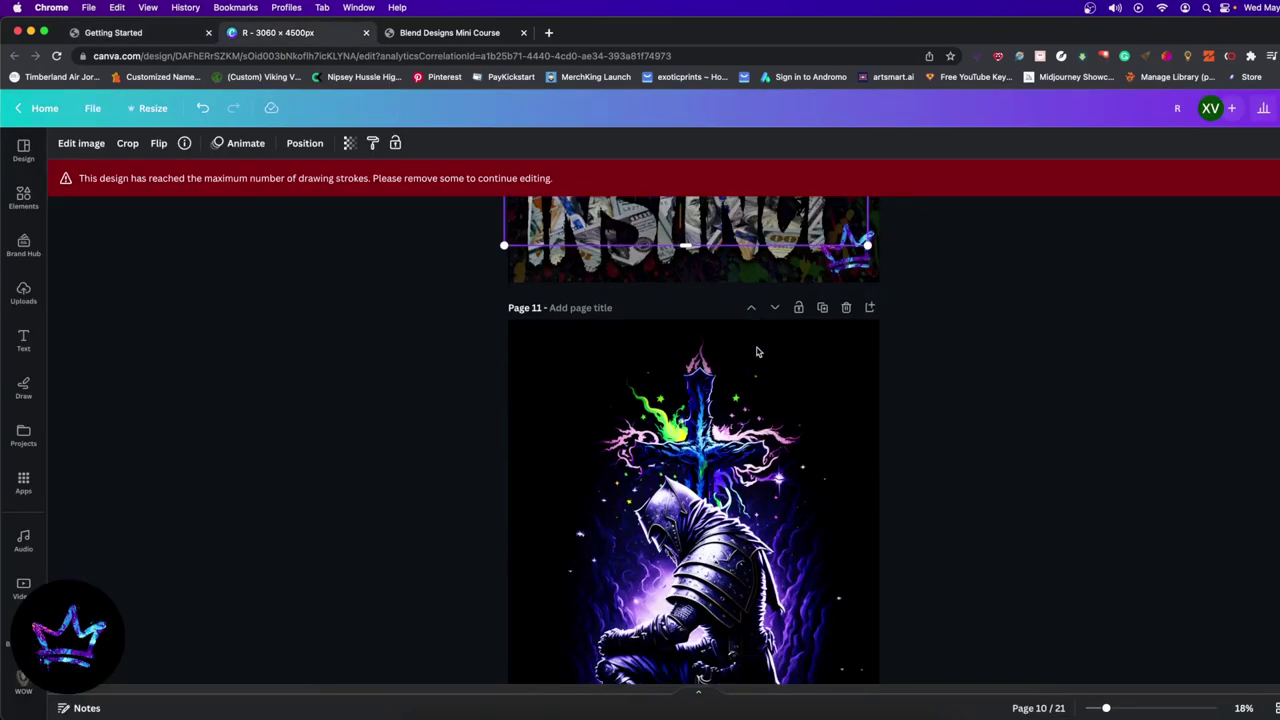
{"action": "scroll", "coordinate": [758, 340], "scroll_direction": "up", "scroll_amount": 5}
{"action": "scroll", "coordinate": [720, 400], "scroll_direction": "up", "scroll_amount": 5}
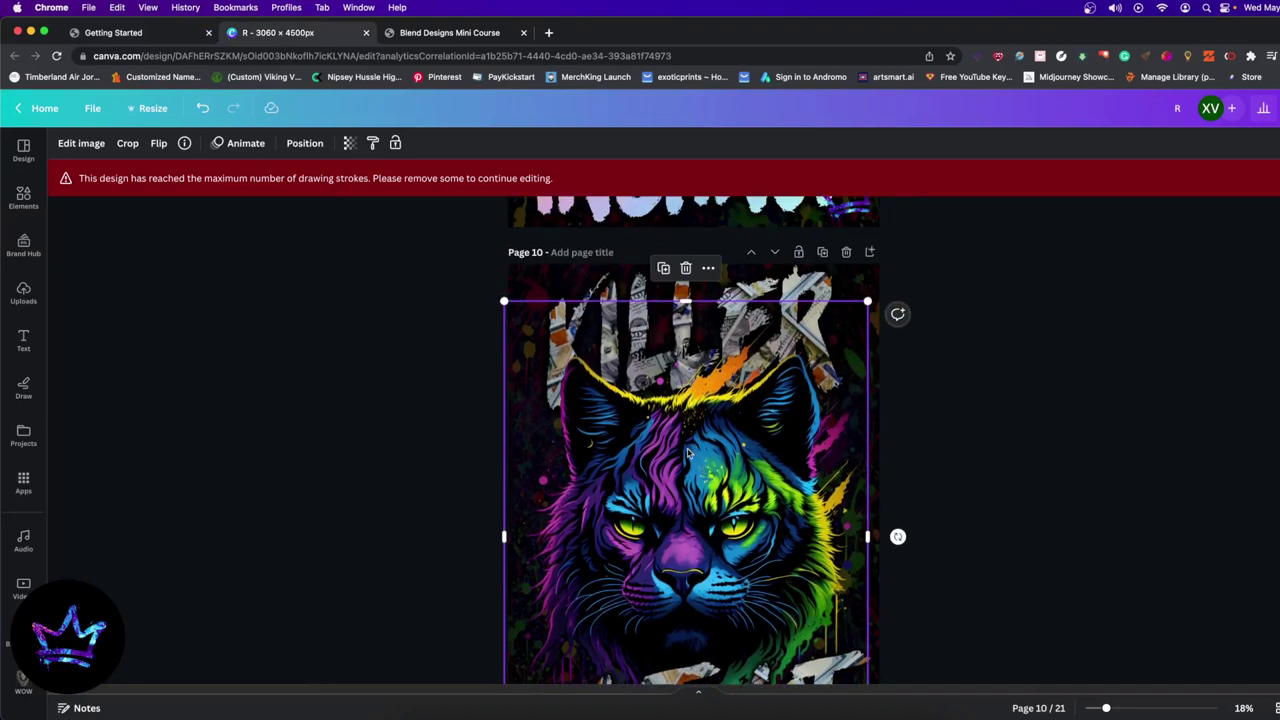
{"action": "scroll", "coordinate": [686, 453], "scroll_direction": "down", "scroll_amount": 1}
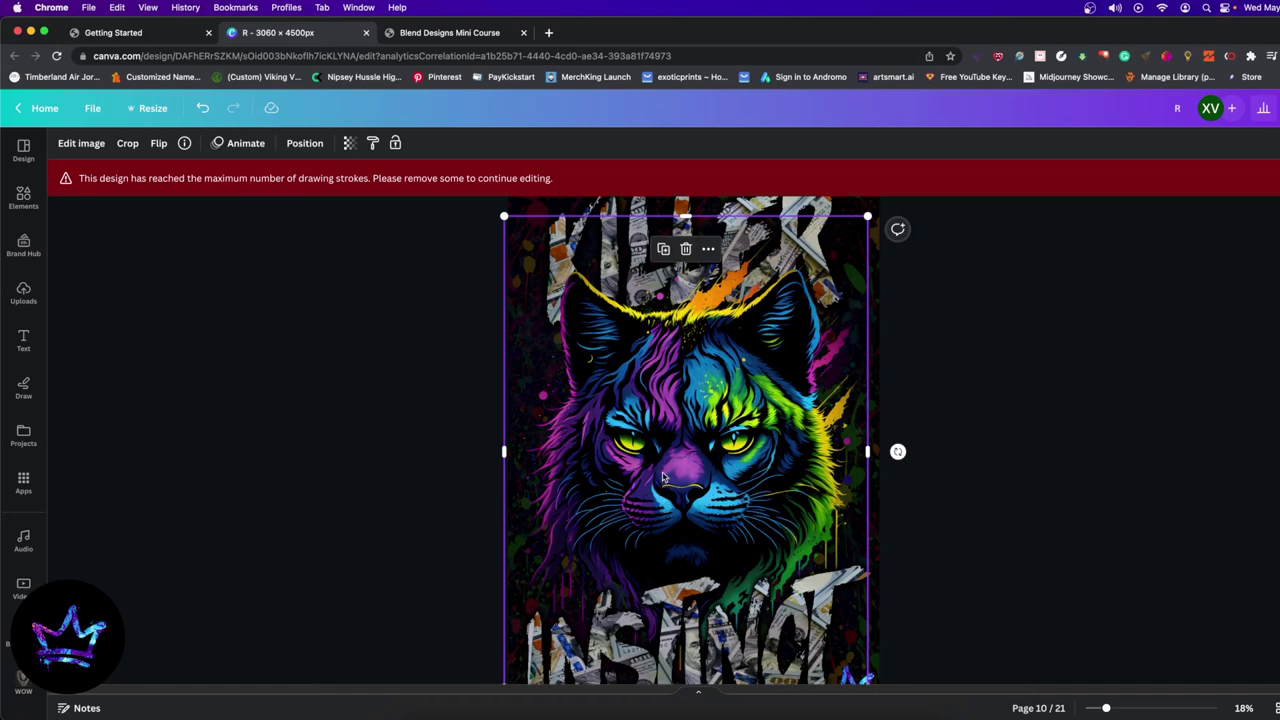
Step: Review the Fantasy Labz page again, from its showcase graphics down to the content below
{"action": "left_click", "coordinate": [118, 33]}
{"action": "scroll", "coordinate": [995, 492], "scroll_direction": "down", "scroll_amount": 1}
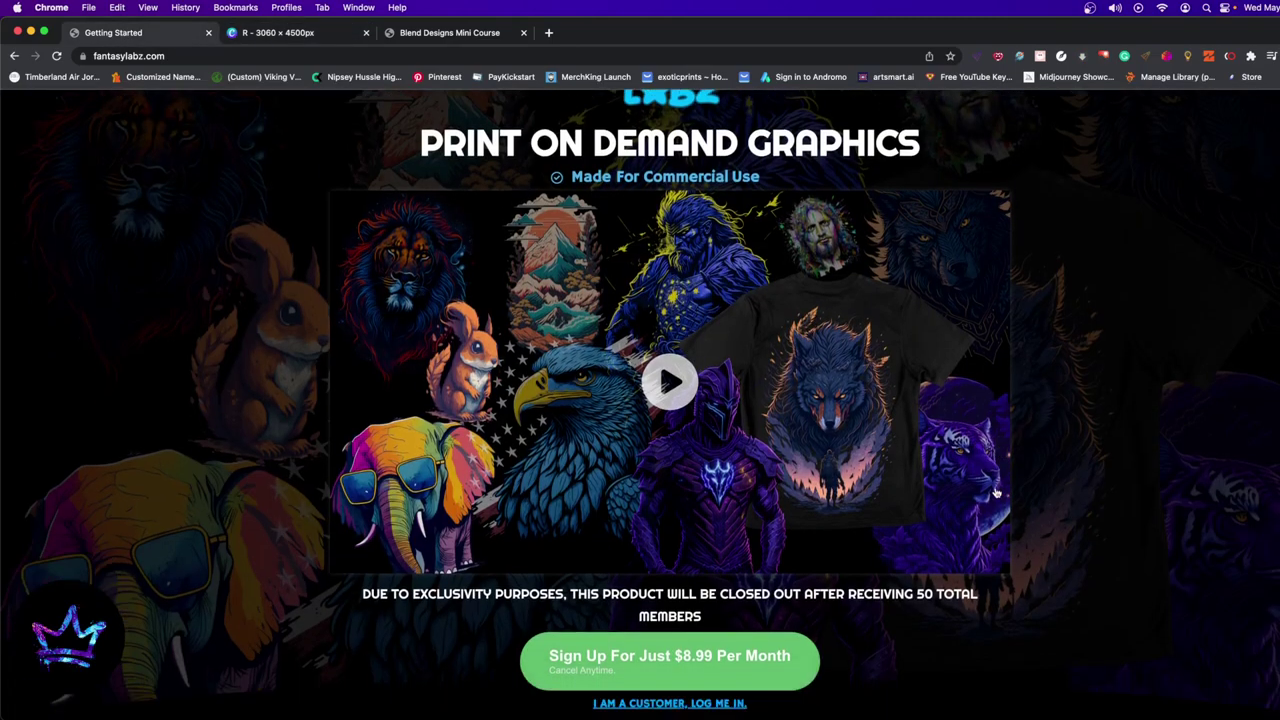
{"action": "scroll", "coordinate": [330, 440], "scroll_direction": "down", "scroll_amount": 5}
{"action": "scroll", "coordinate": [295, 448], "scroll_direction": "up", "scroll_amount": 6}
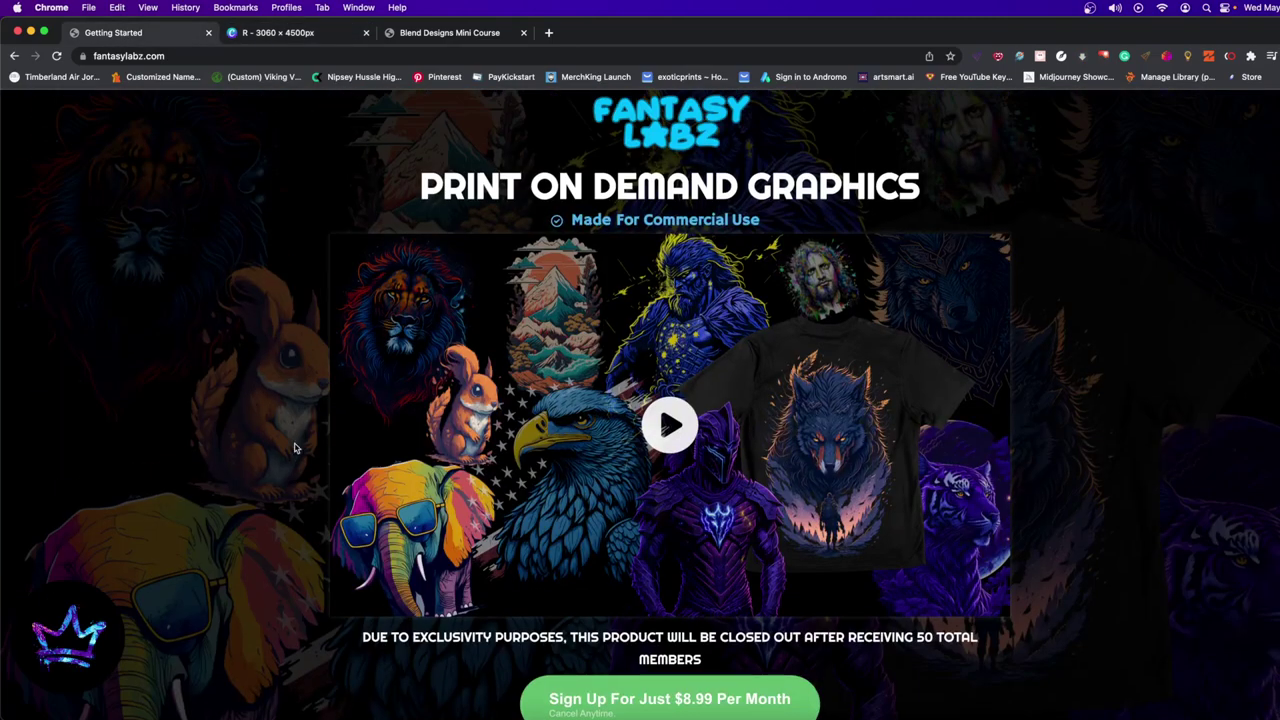
Step: Switch back to the Canva design and shift the cat artwork on page 10 slightly up and right
{"action": "left_click", "coordinate": [276, 34]}
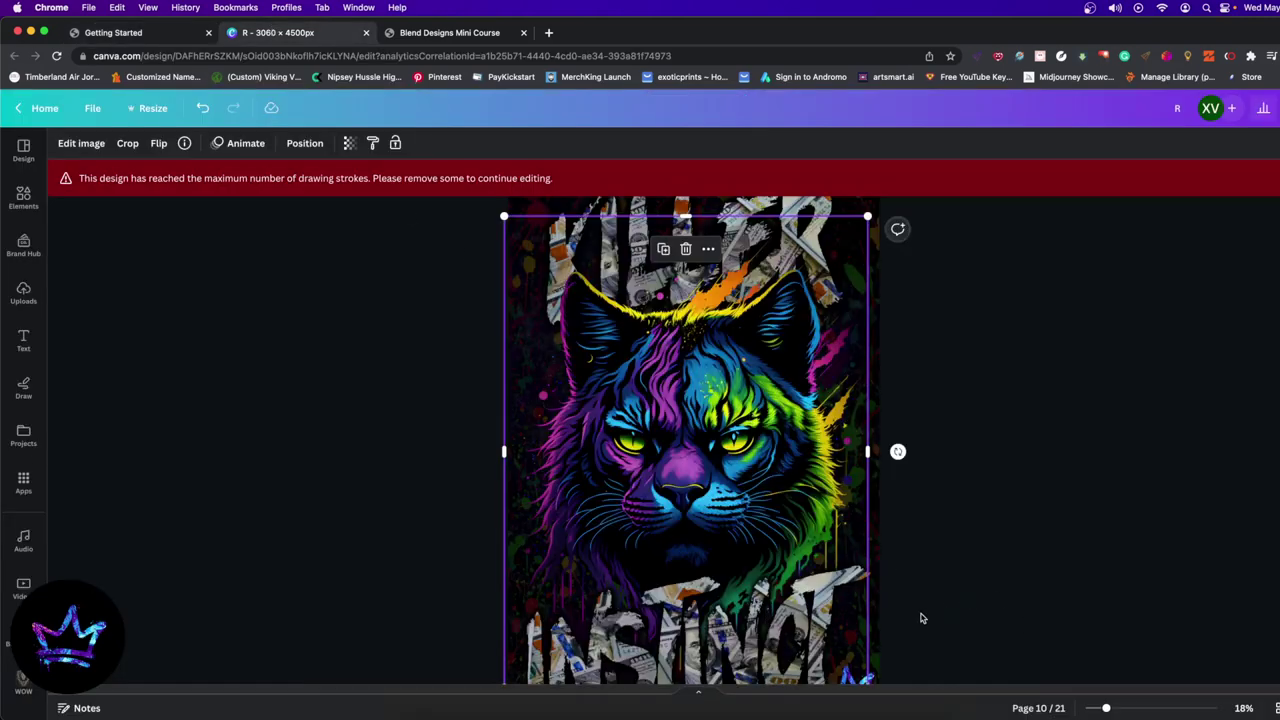
{"action": "left_click_drag", "start_coordinate": [716, 471], "coordinate": [720, 464]}
Step: Look over the Fantasy Labz print on demand graphics page once more
{"action": "left_click", "coordinate": [140, 38]}
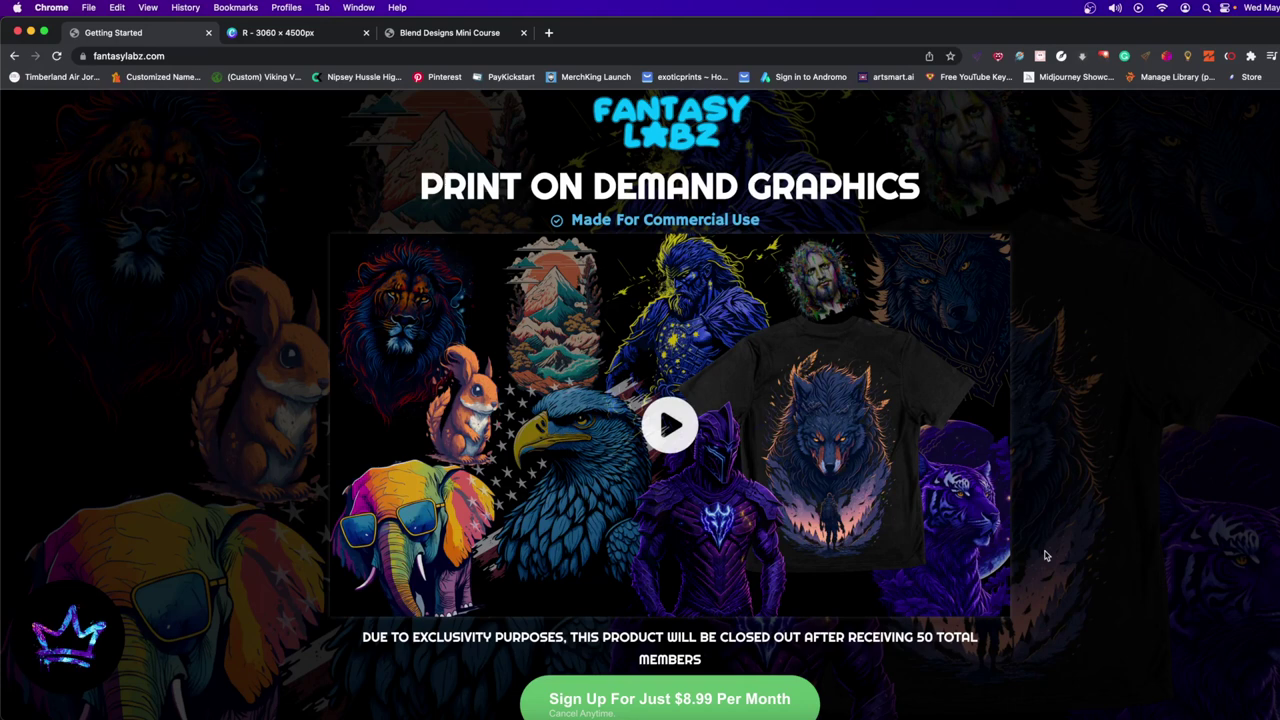
{"action": "scroll", "coordinate": [1080, 543], "scroll_direction": "down", "scroll_amount": 2}
{"action": "scroll", "coordinate": [1080, 543], "scroll_direction": "up", "scroll_amount": 2}
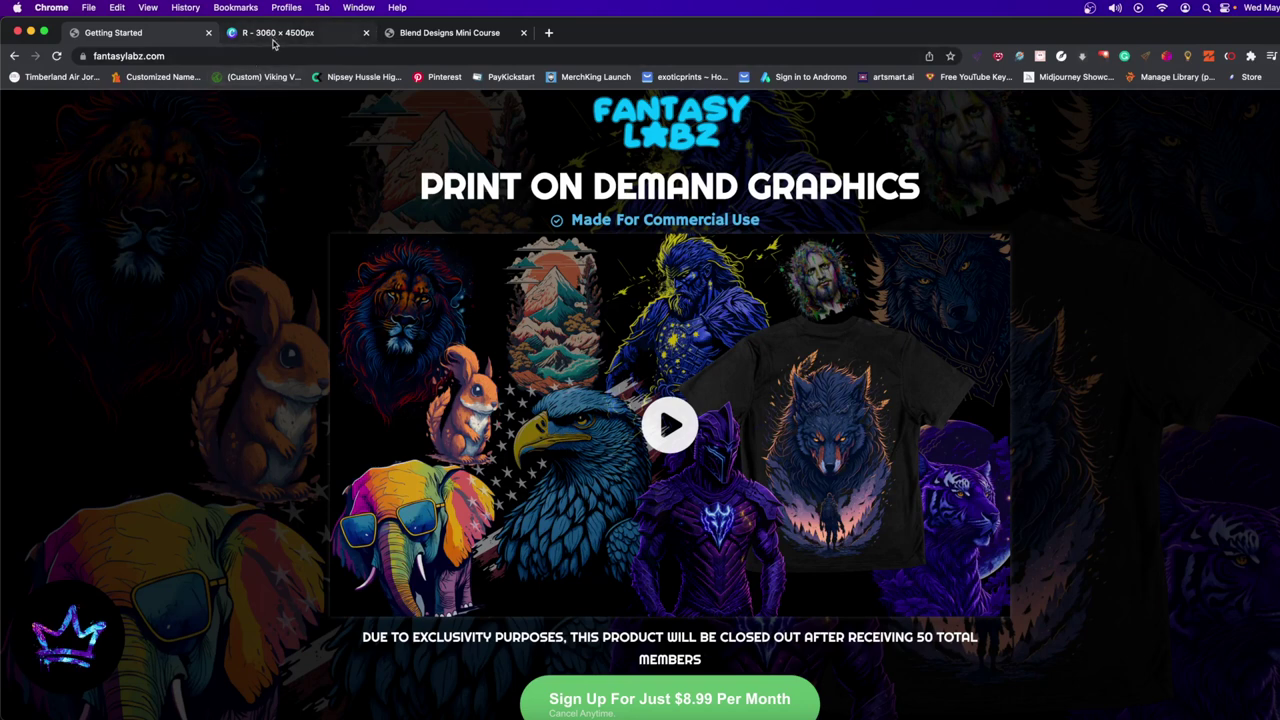
Step: Return to the Canva design, nudge the page 10 cat artwork slightly up, and deselect it
{"action": "left_click", "coordinate": [277, 35]}
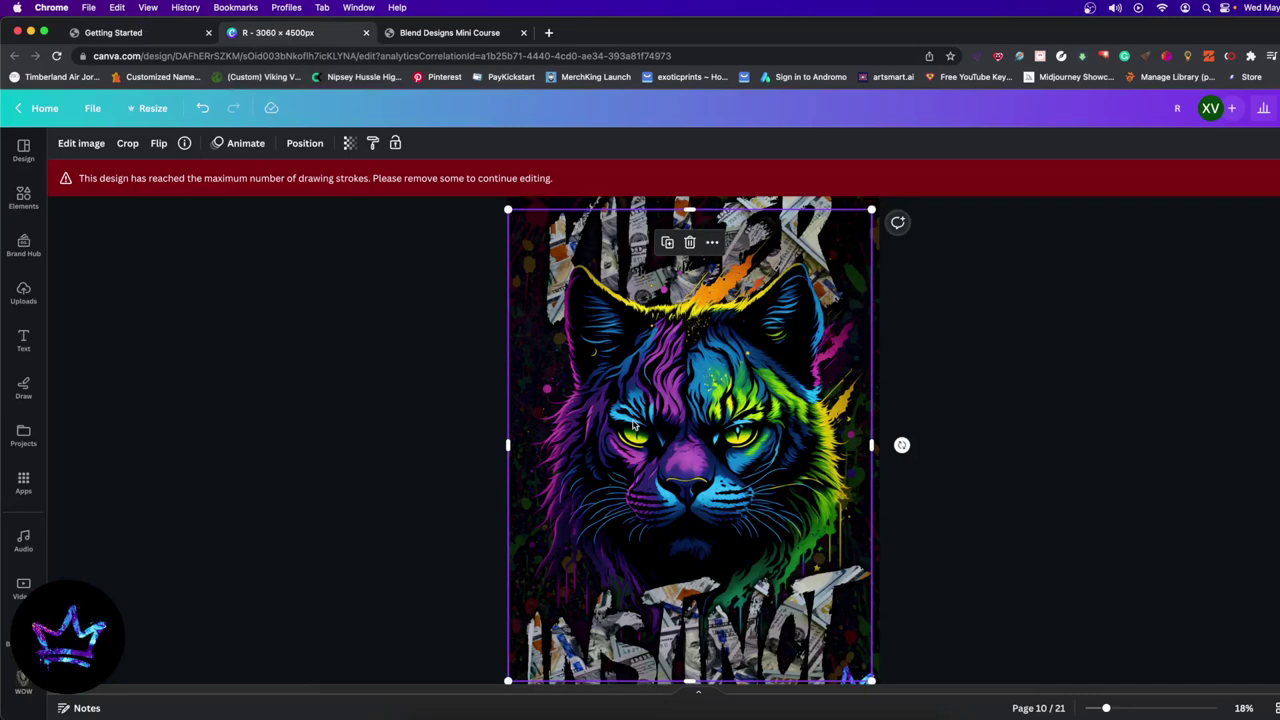
{"action": "mouse_move", "coordinate": [681, 380]}
{"action": "left_mouse_down"}
{"action": "mouse_move", "coordinate": [628, 397]}
{"action": "mouse_move", "coordinate": [680, 376]}
{"action": "left_mouse_up"}
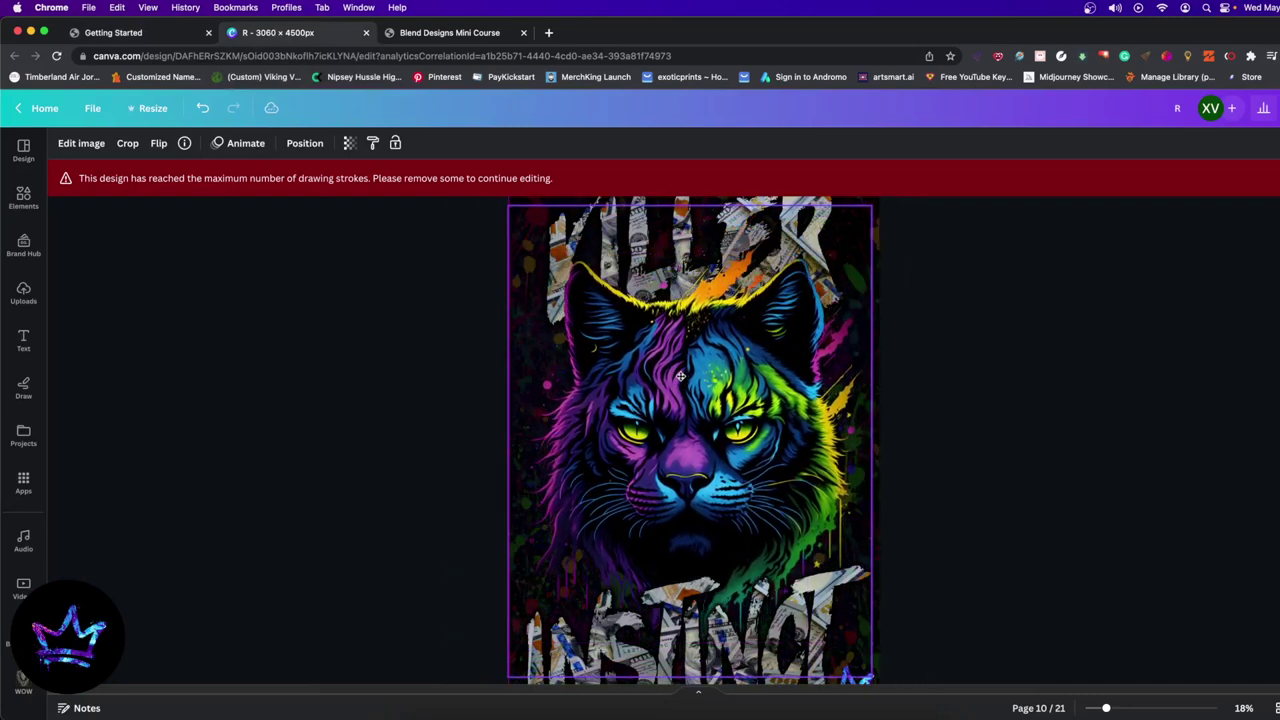
{"action": "left_click", "coordinate": [682, 376]}
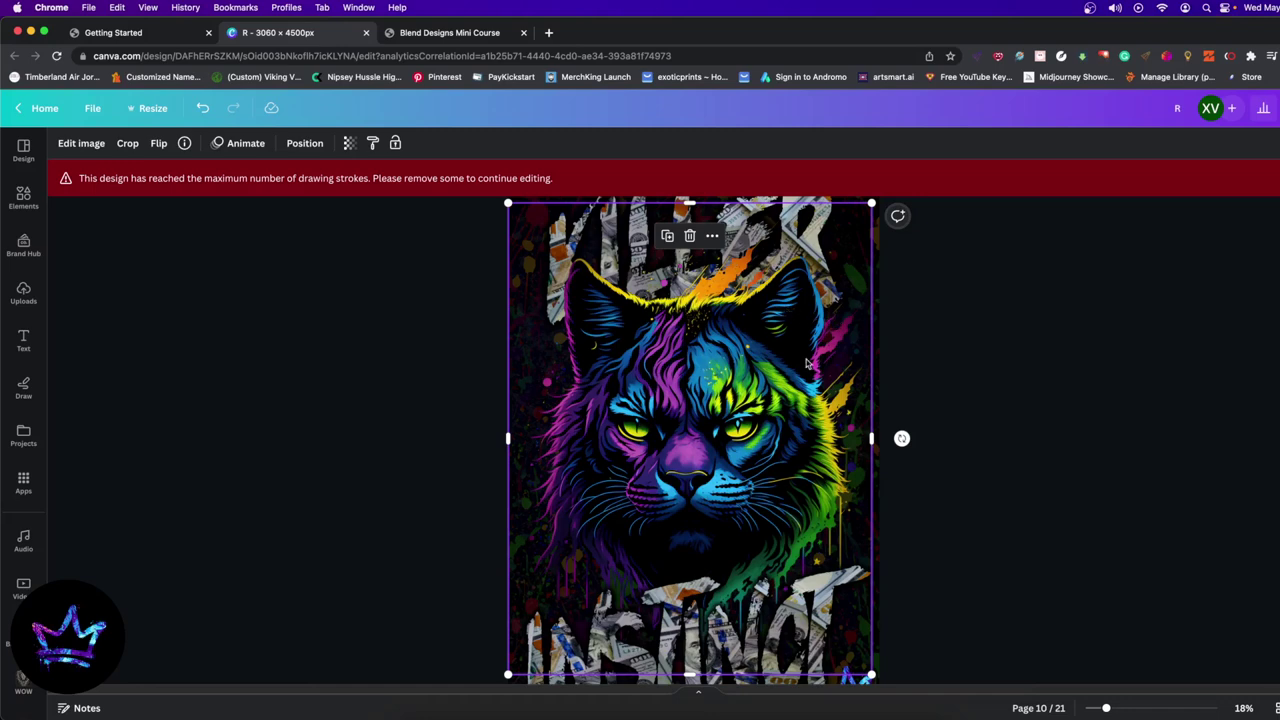
{"action": "left_click", "coordinate": [1016, 360]}
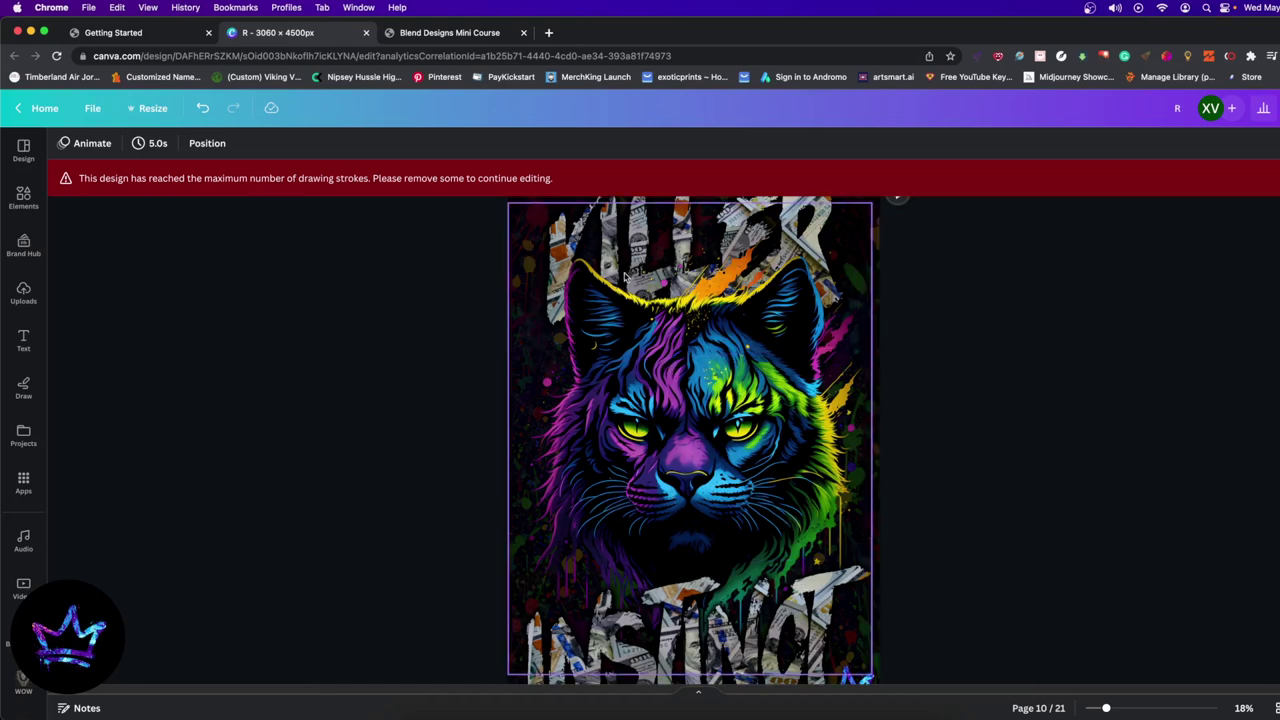
Step: Move the page 10 cat artwork down to uncover the KILLER lettering and inspect its dollar-bill texture up close
{"action": "left_click_drag", "start_coordinate": [615, 283], "coordinate": [620, 390]}
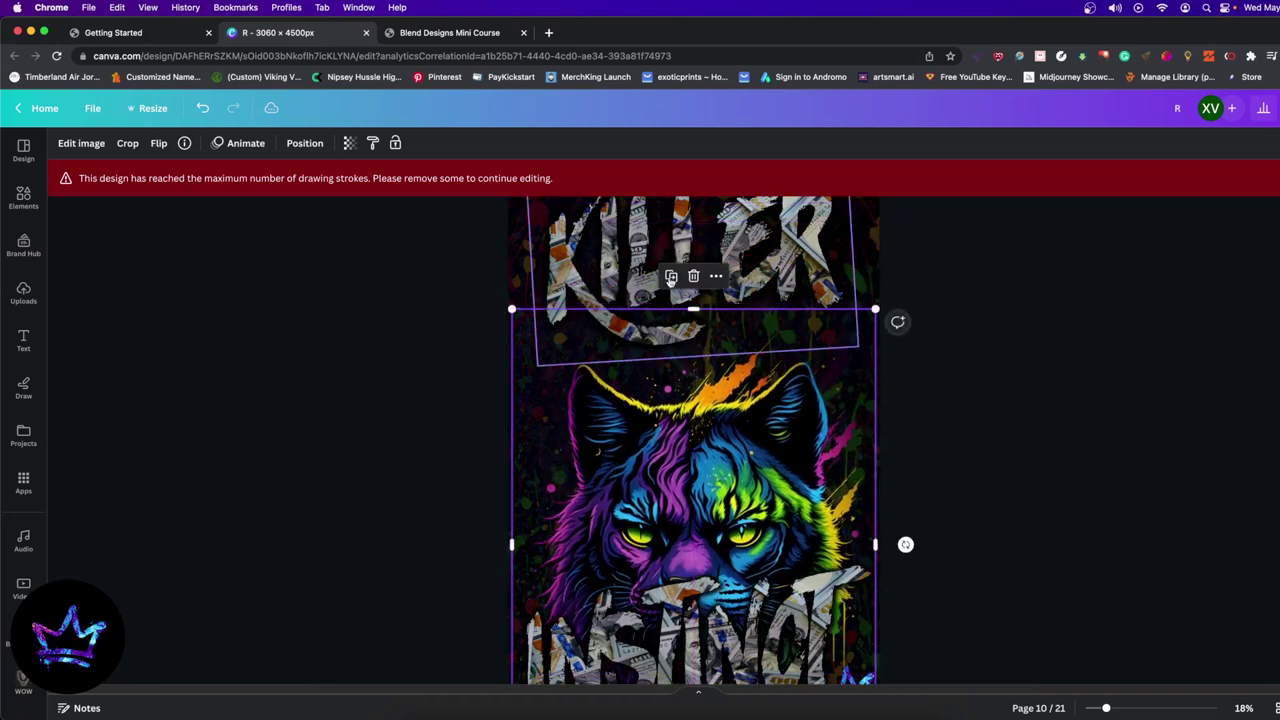
{"action": "scroll", "coordinate": [705, 418], "scroll_direction": "up", "scroll_amount": 5}
{"action": "scroll", "coordinate": [650, 460], "scroll_direction": "down", "scroll_amount": 1}
{"action": "left_click", "coordinate": [628, 482]}
{"action": "mouse_move", "coordinate": [628, 482]}
{"action": "left_mouse_down"}
{"action": "mouse_move", "coordinate": [599, 492]}
{"action": "mouse_move", "coordinate": [628, 491]}
{"action": "left_mouse_up"}
{"action": "left_click_drag", "start_coordinate": [1110, 709], "coordinate": [1172, 709]}
{"action": "scroll", "coordinate": [622, 441], "scroll_direction": "down", "scroll_amount": 4}
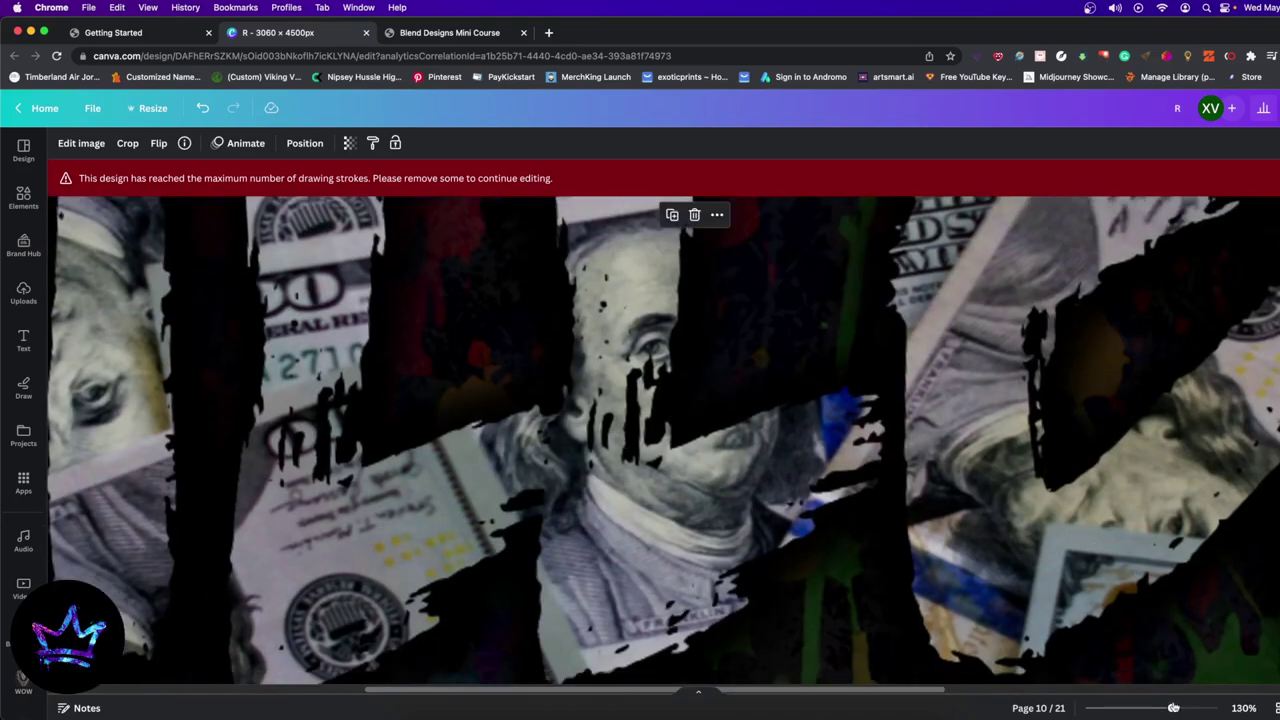
{"action": "left_click_drag", "start_coordinate": [1173, 708], "coordinate": [1136, 708]}
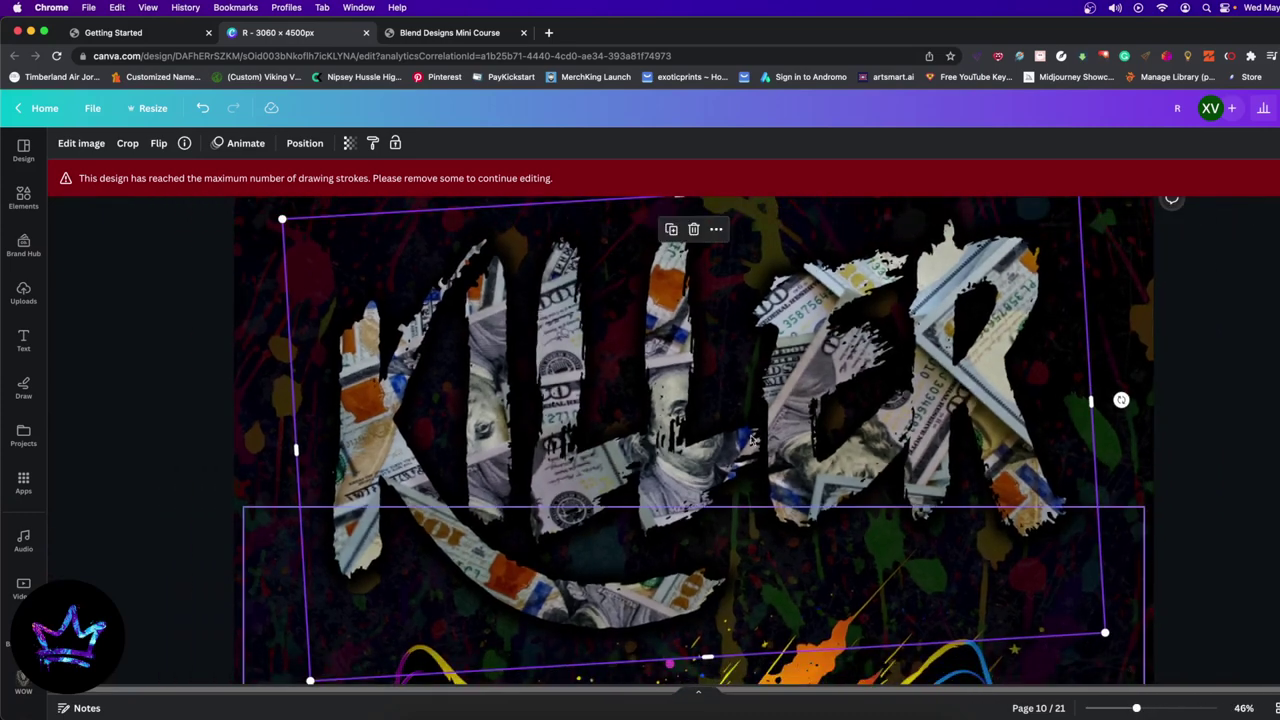
Step: Move the cat artwork back up between the KILLER and INSTINCT lettering on page 10
{"action": "scroll", "coordinate": [752, 440], "scroll_direction": "down", "scroll_amount": 15}
{"action": "scroll", "coordinate": [548, 438], "scroll_direction": "up", "scroll_amount": 5}
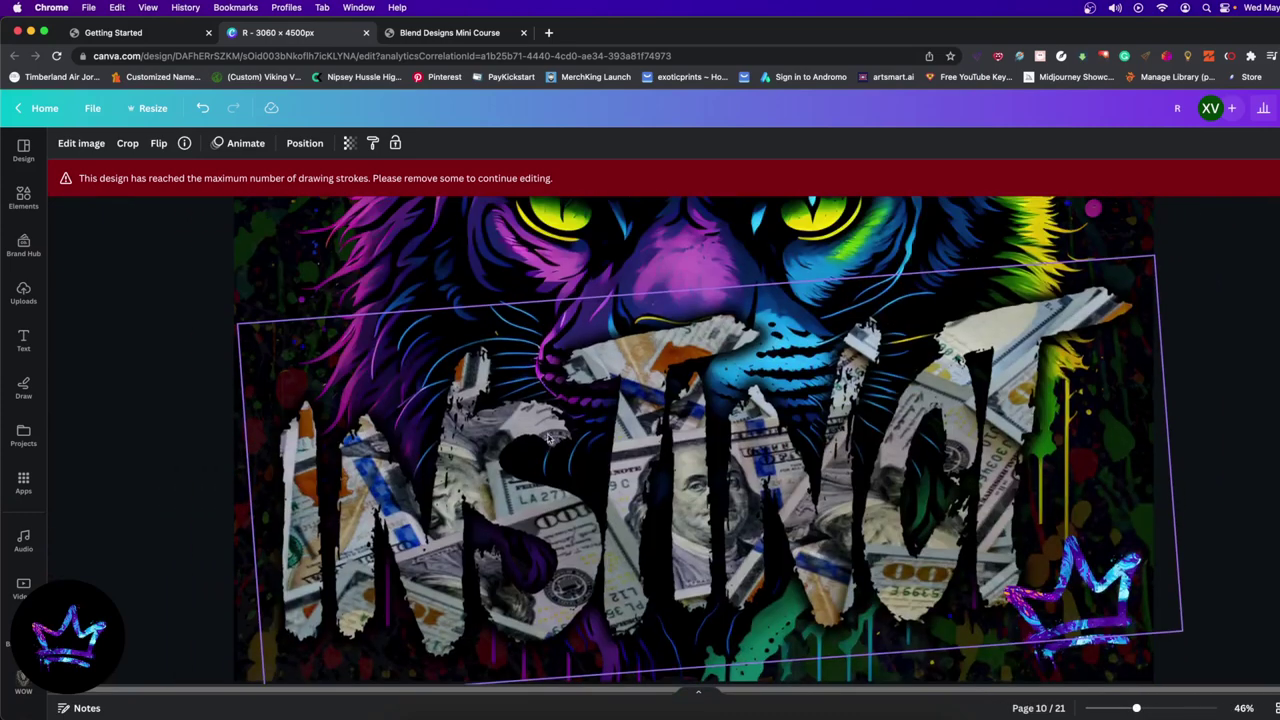
{"action": "scroll", "coordinate": [998, 420], "scroll_direction": "up", "scroll_amount": 6}
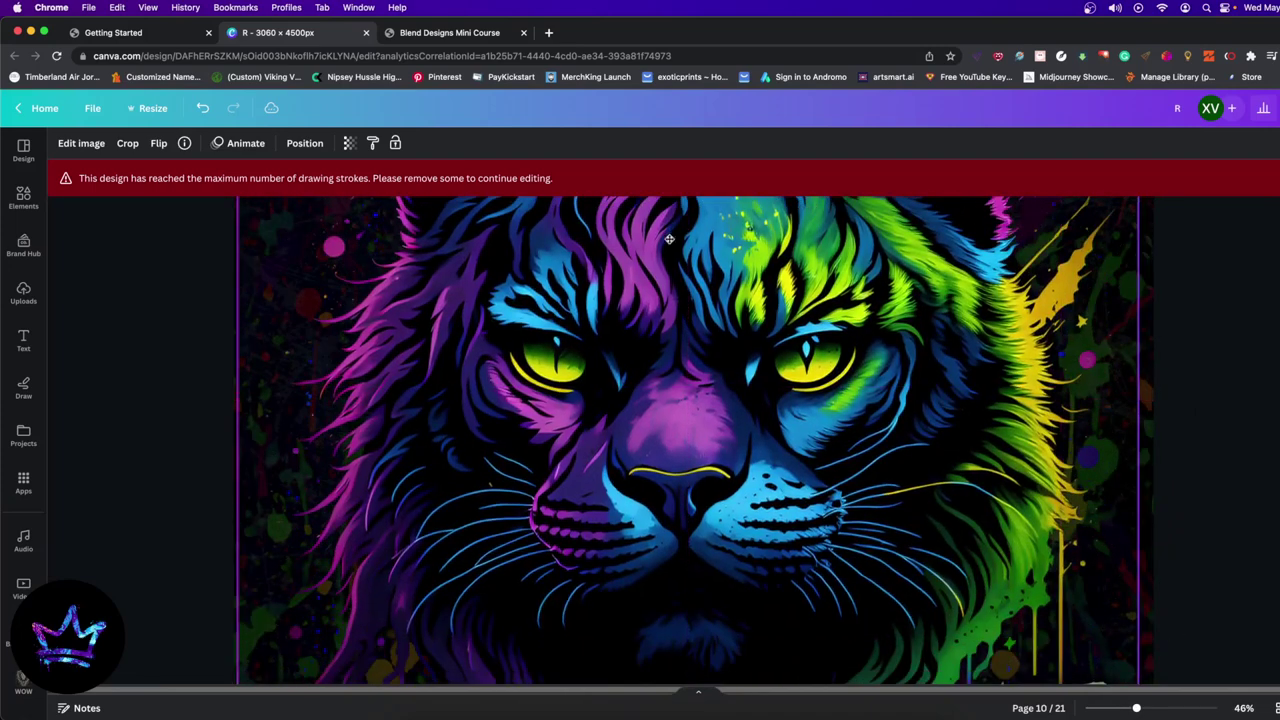
{"action": "left_click_drag", "start_coordinate": [669, 239], "coordinate": [666, 240]}
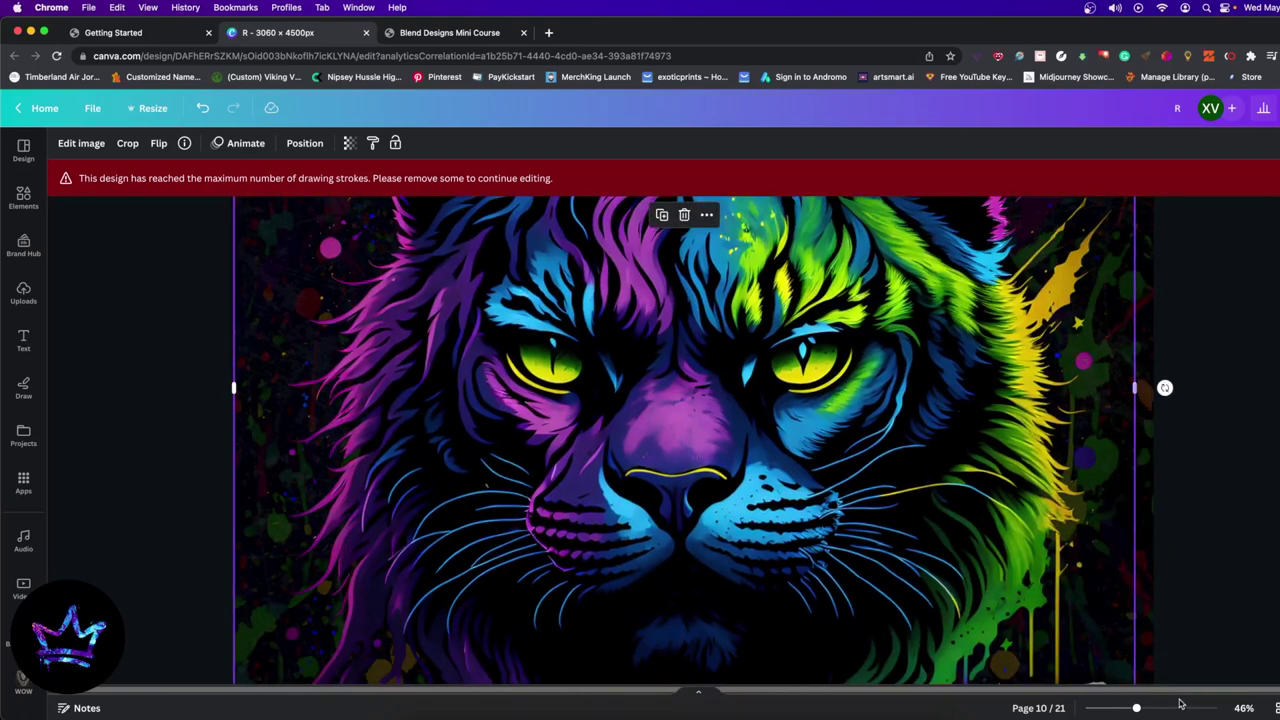
{"action": "left_click_drag", "start_coordinate": [1142, 712], "coordinate": [1111, 710]}
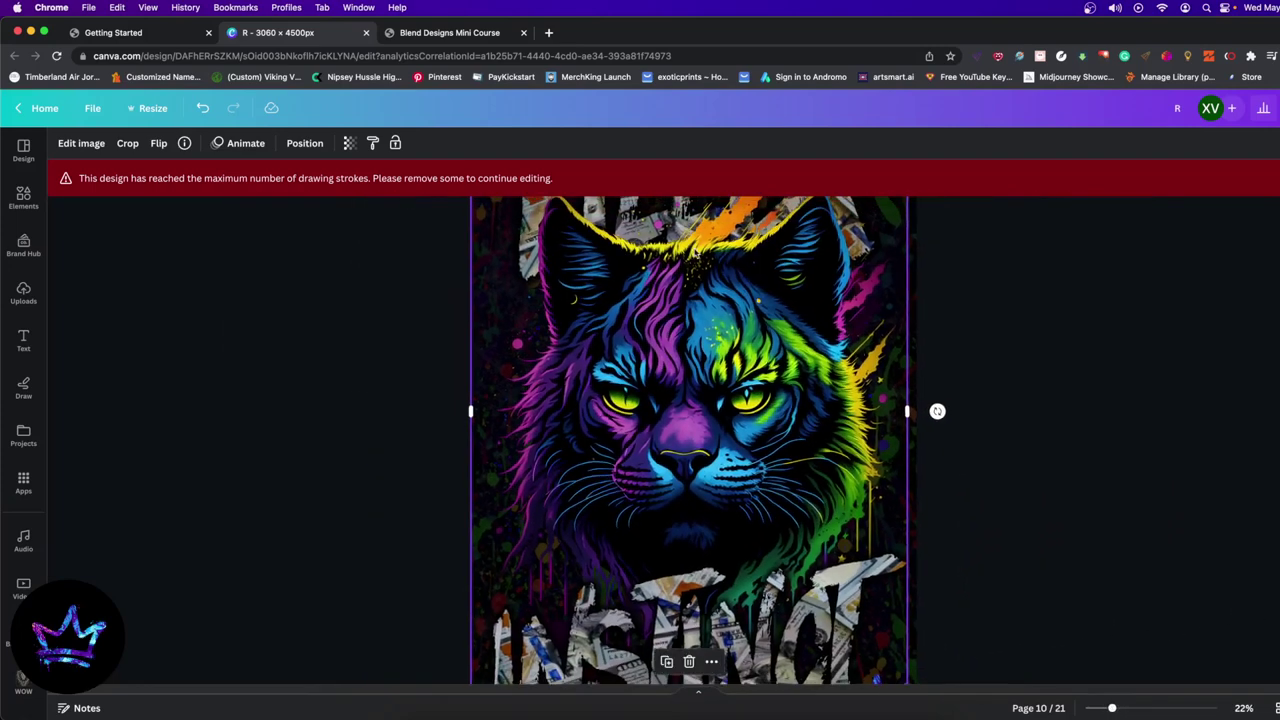
Step: Compare the dollar-bill lettering version on page 10 with the pastel gradient version on page 9
{"action": "scroll", "coordinate": [814, 476], "scroll_direction": "down", "scroll_amount": 2}
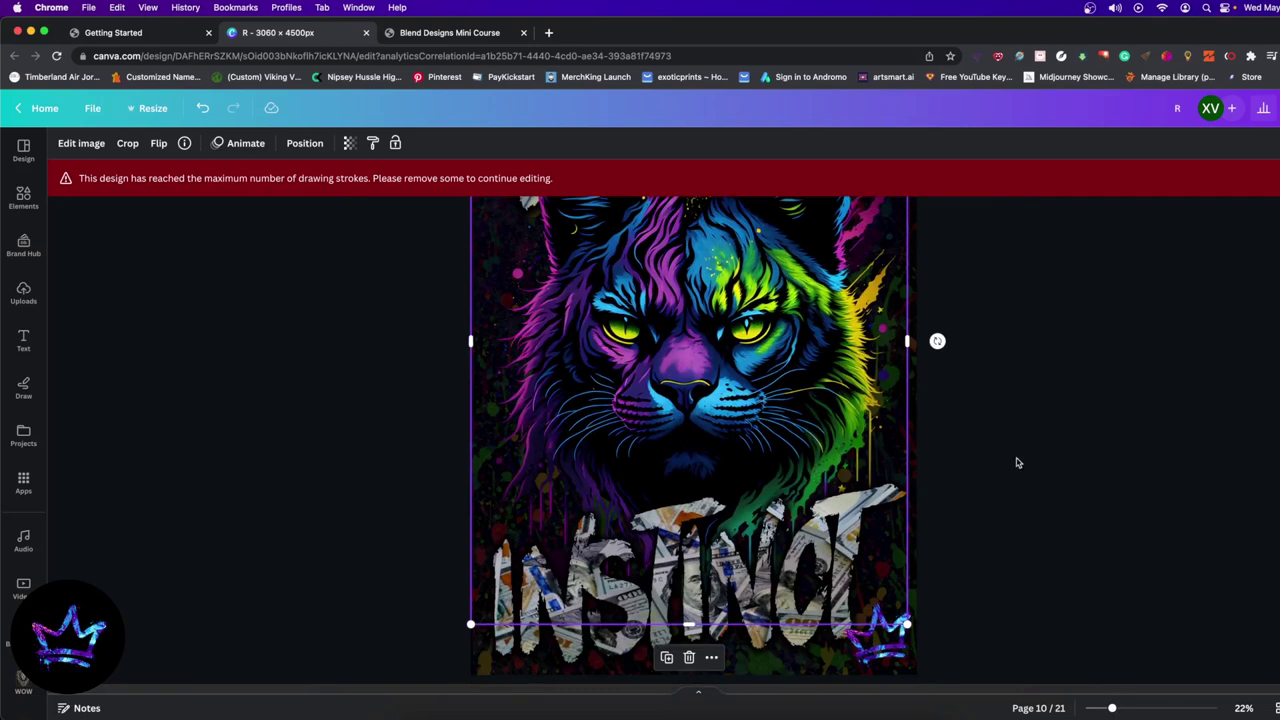
{"action": "scroll", "coordinate": [1016, 462], "scroll_direction": "up", "scroll_amount": 10}
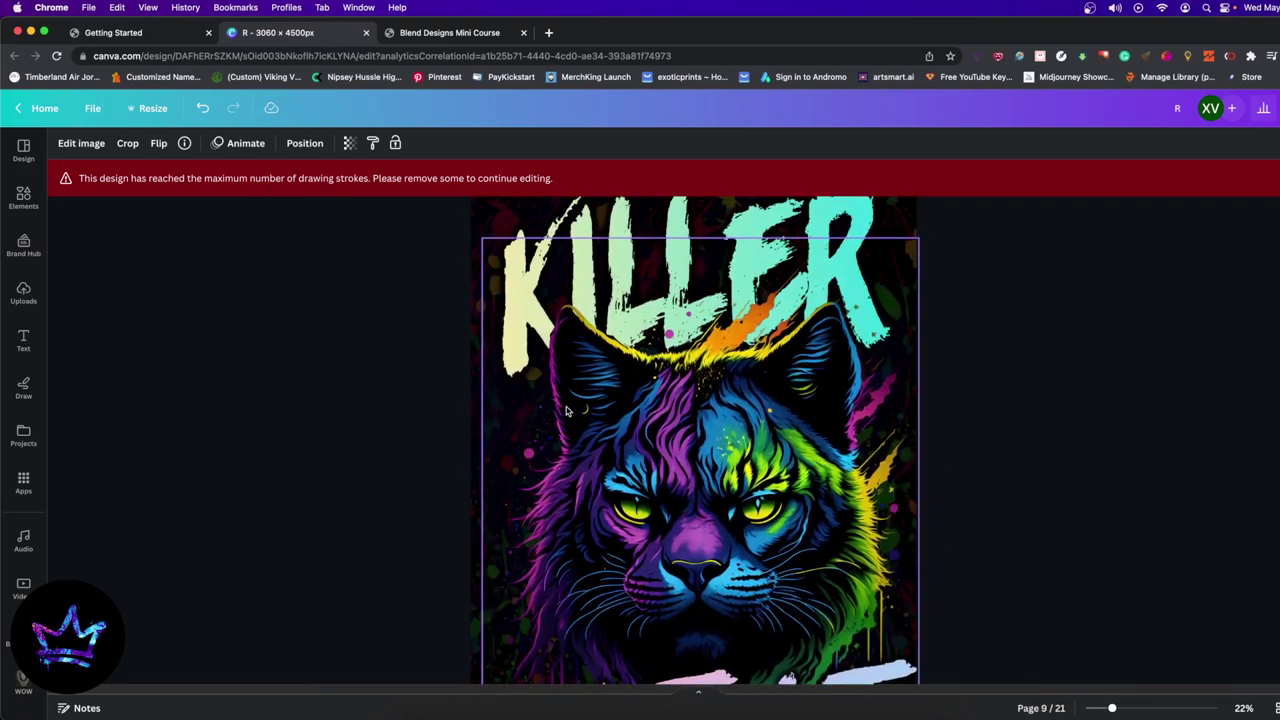
{"action": "scroll", "coordinate": [652, 455], "scroll_direction": "down", "scroll_amount": 5}
{"action": "scroll", "coordinate": [783, 480], "scroll_direction": "up", "scroll_amount": 5}
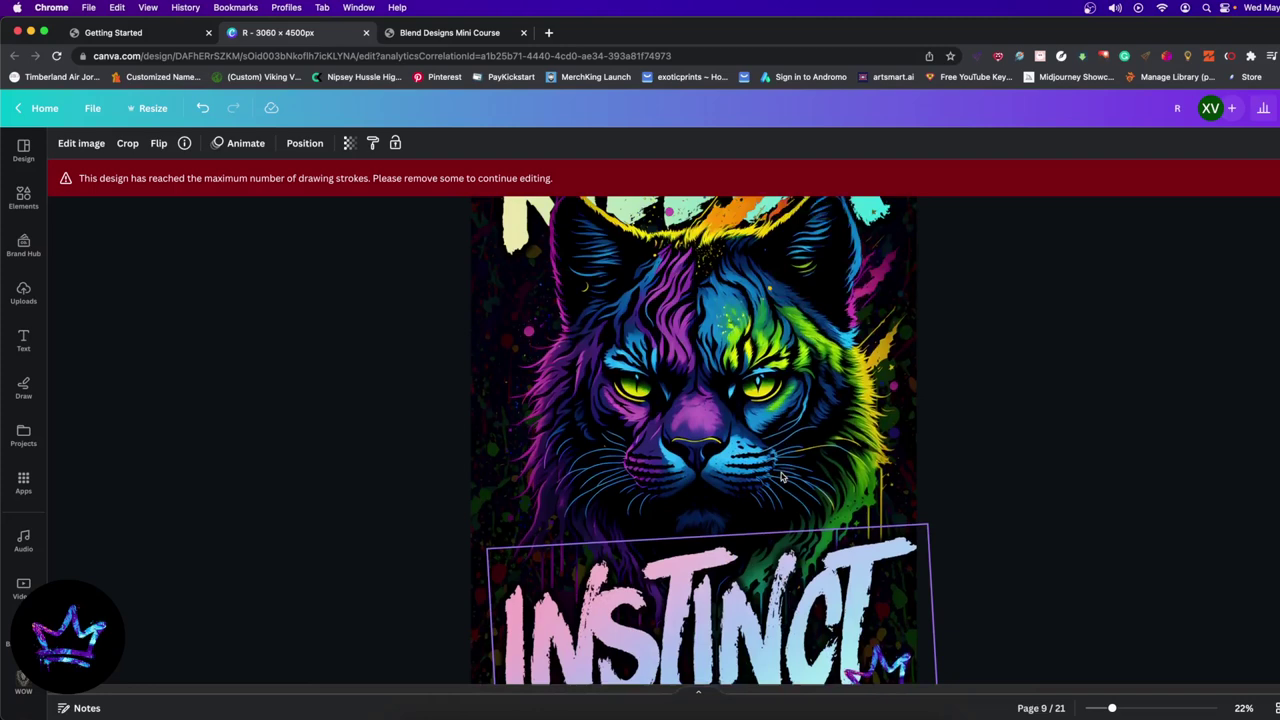
{"action": "scroll", "coordinate": [781, 477], "scroll_direction": "down", "scroll_amount": 5}
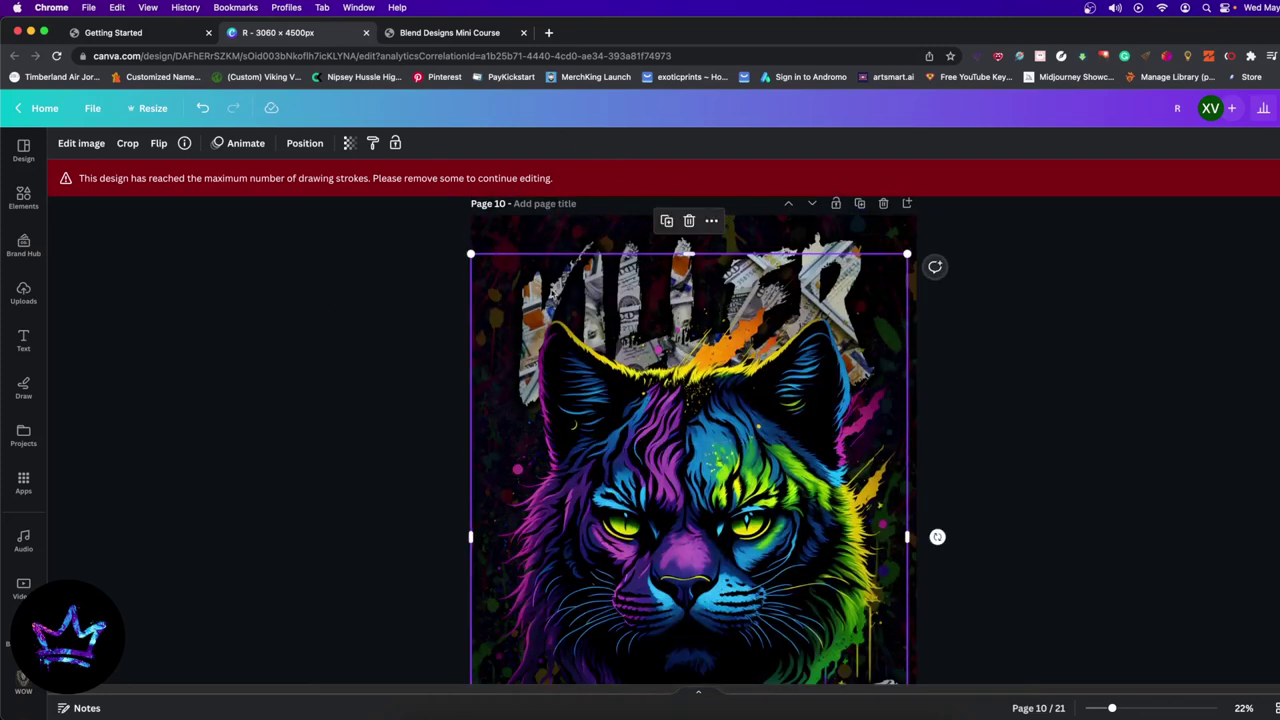
{"action": "scroll", "coordinate": [655, 332], "scroll_direction": "down", "scroll_amount": 3}
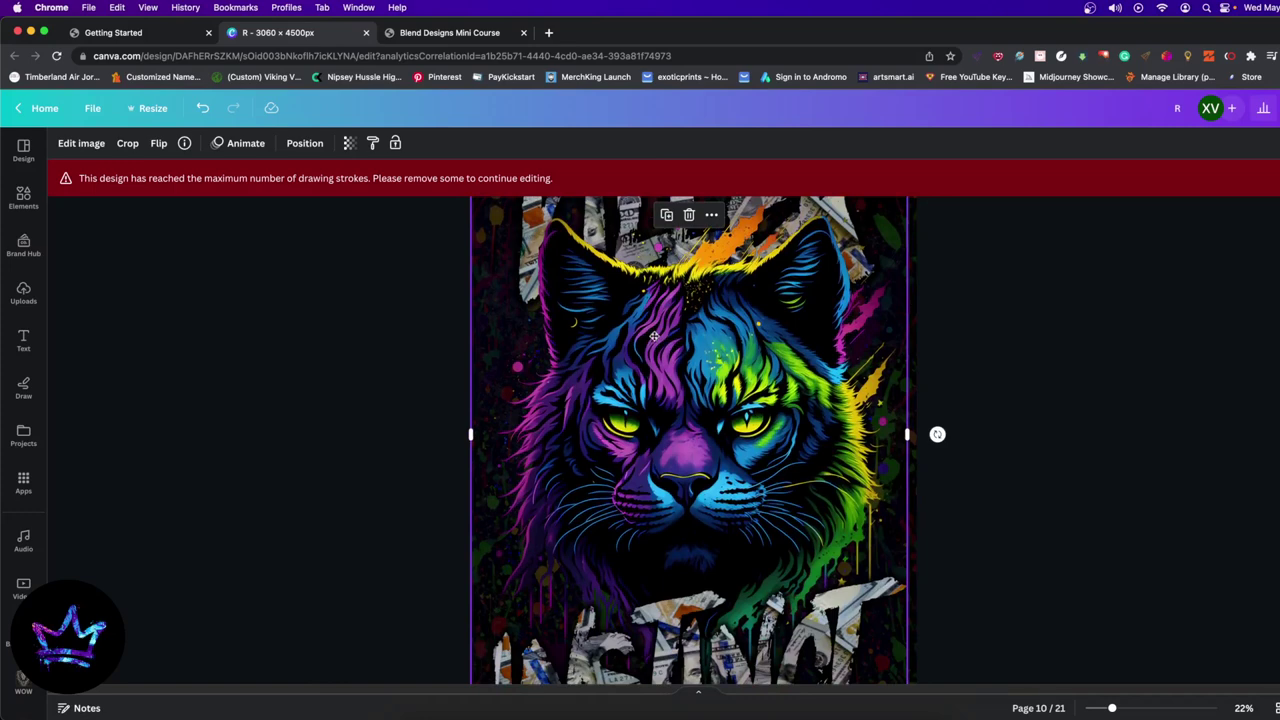
{"action": "scroll", "coordinate": [655, 380], "scroll_direction": "down", "scroll_amount": 3}
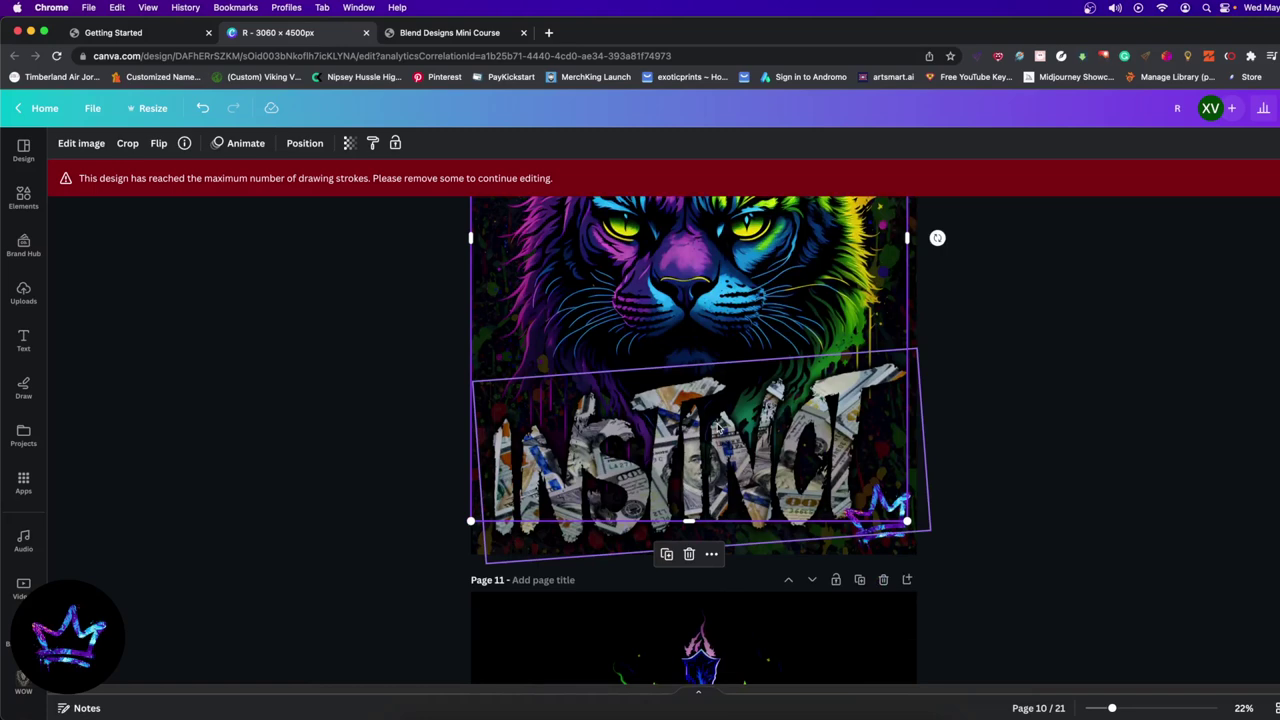
{"action": "scroll", "coordinate": [709, 427], "scroll_direction": "up", "scroll_amount": 5}
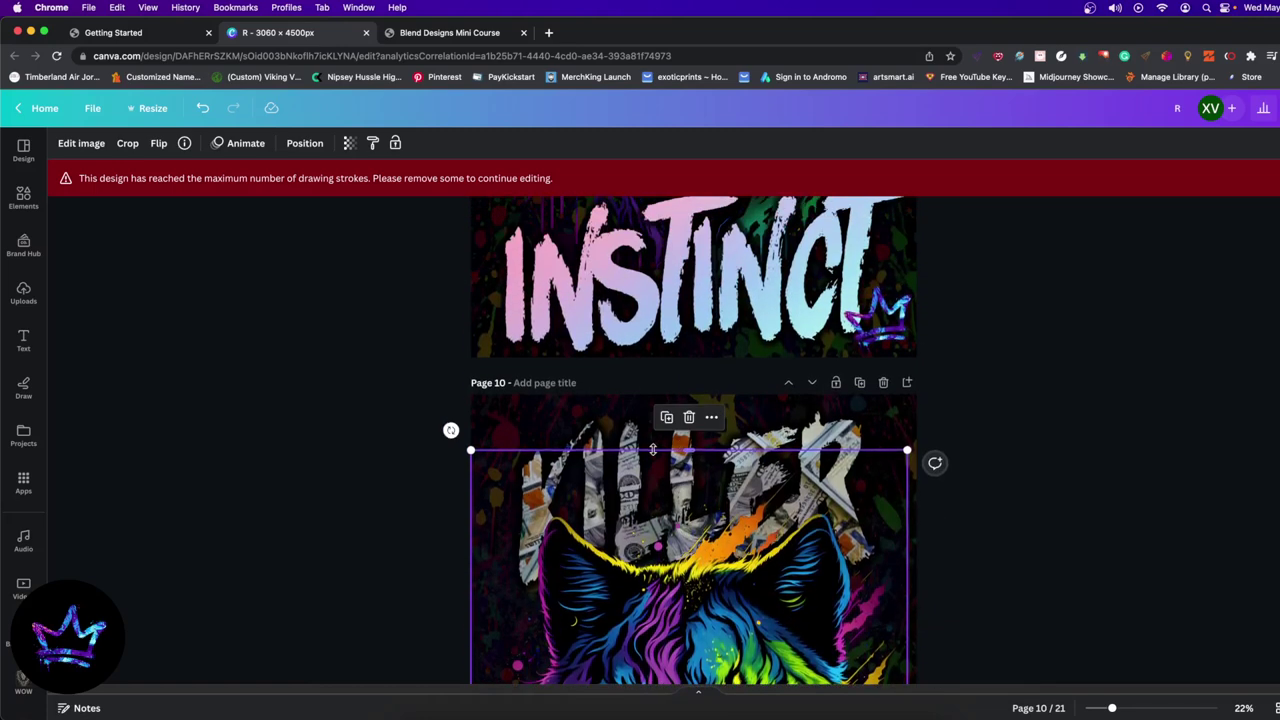
Step: Nudge the dollar-bill KILLER lettering on page 10 slightly up and left
{"action": "scroll", "coordinate": [651, 449], "scroll_direction": "down", "scroll_amount": 2}
{"action": "left_click", "coordinate": [595, 309]}
{"action": "left_click_drag", "start_coordinate": [595, 309], "coordinate": [590, 304]}
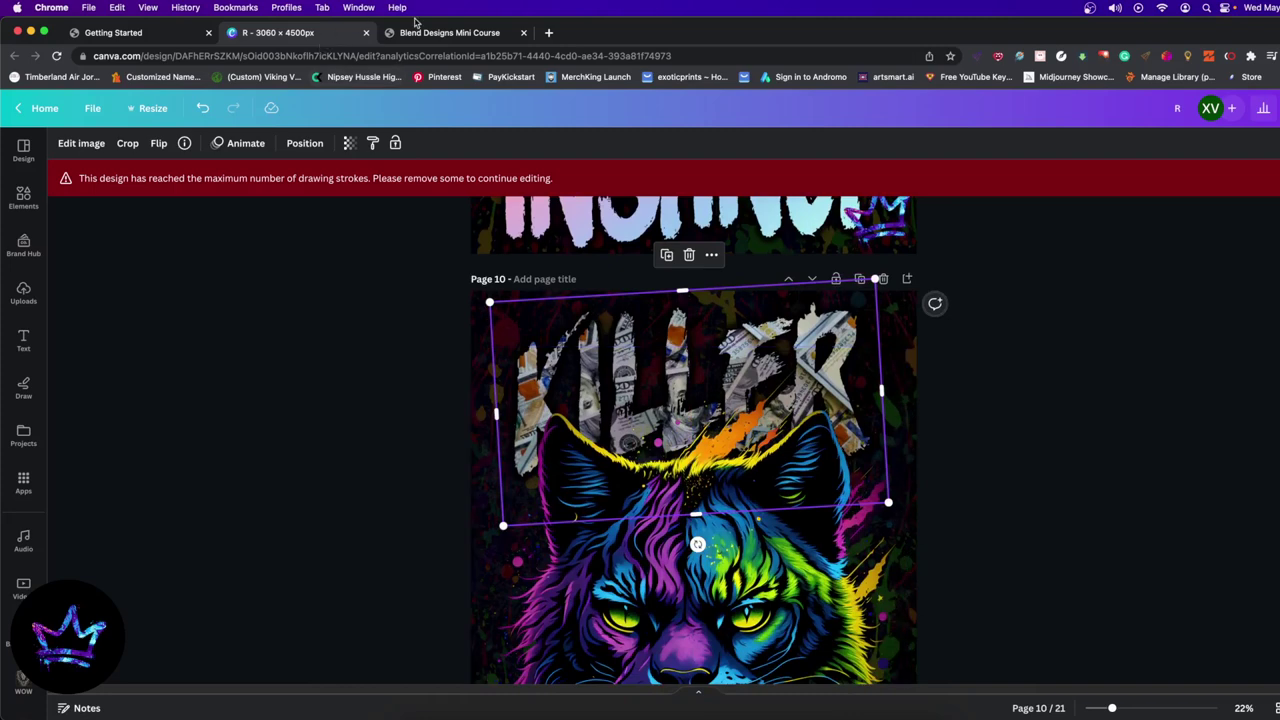
Step: Review the Blend Designs Mini Course product page, enlarging its photo-blending image and closing it again
{"action": "left_click", "coordinate": [445, 32]}
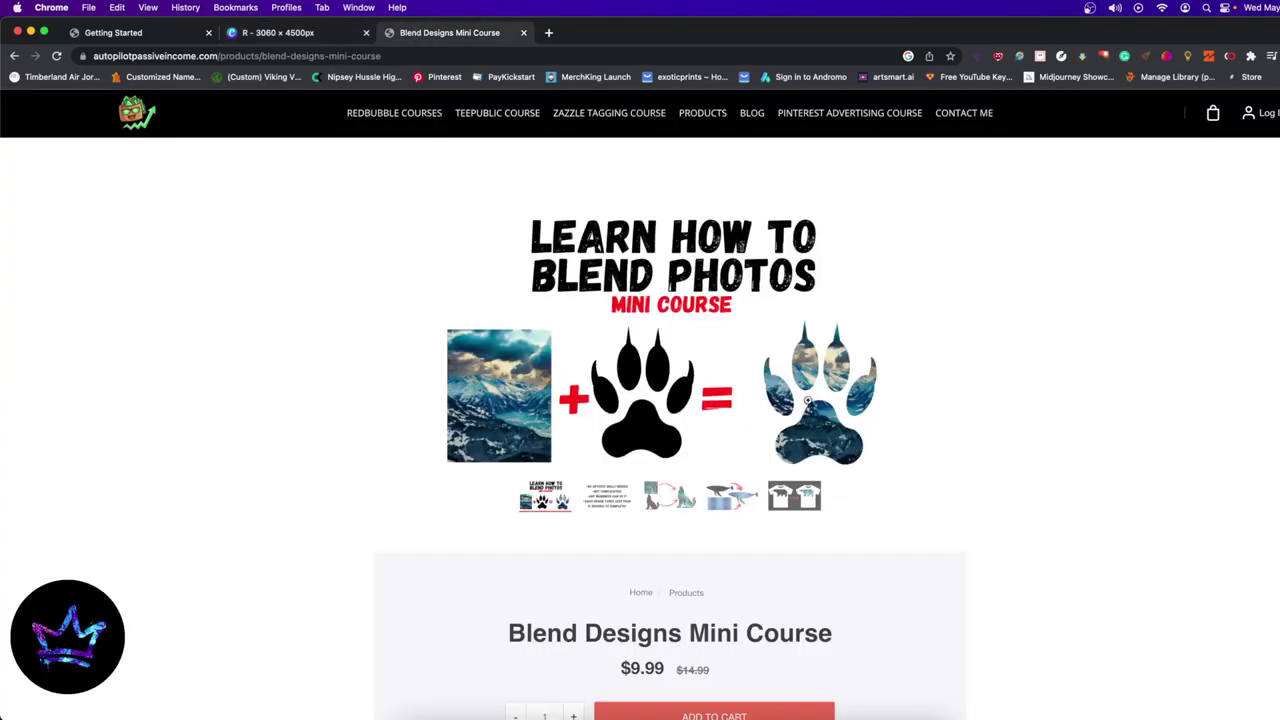
{"action": "scroll", "coordinate": [934, 415], "scroll_direction": "down", "scroll_amount": 3}
{"action": "left_click", "coordinate": [640, 278]}
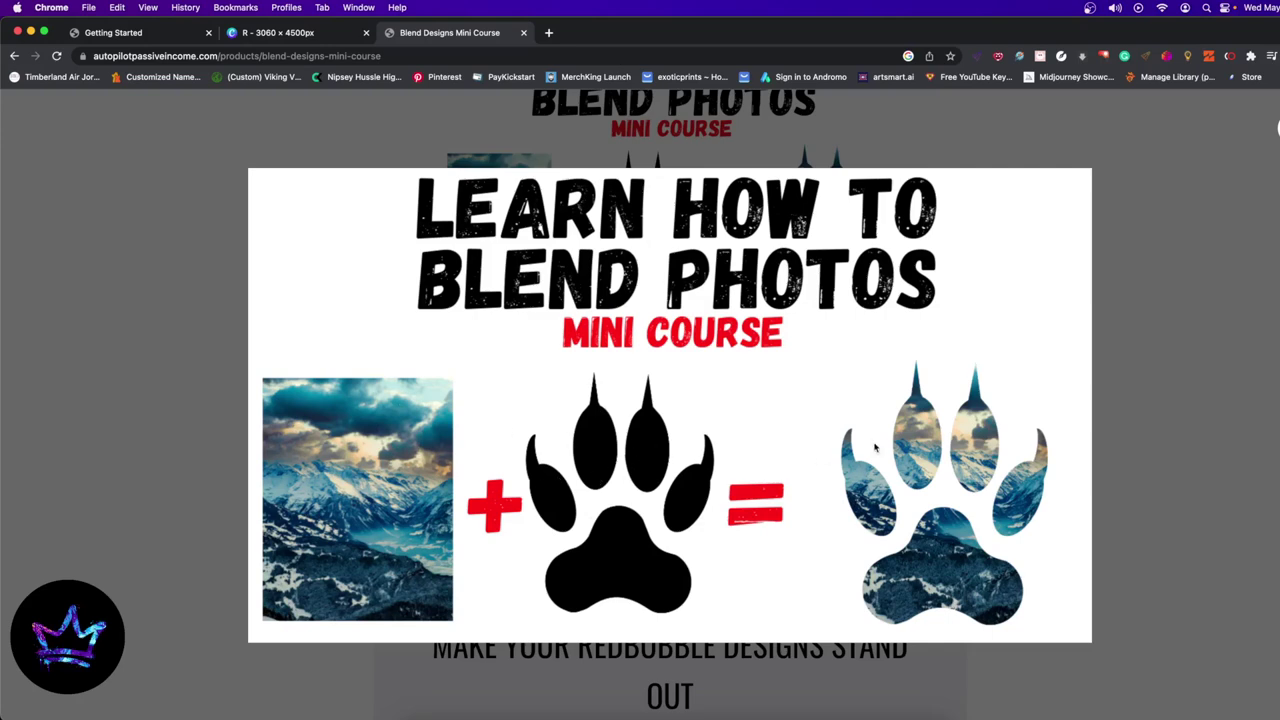
{"action": "left_click", "coordinate": [1177, 414]}
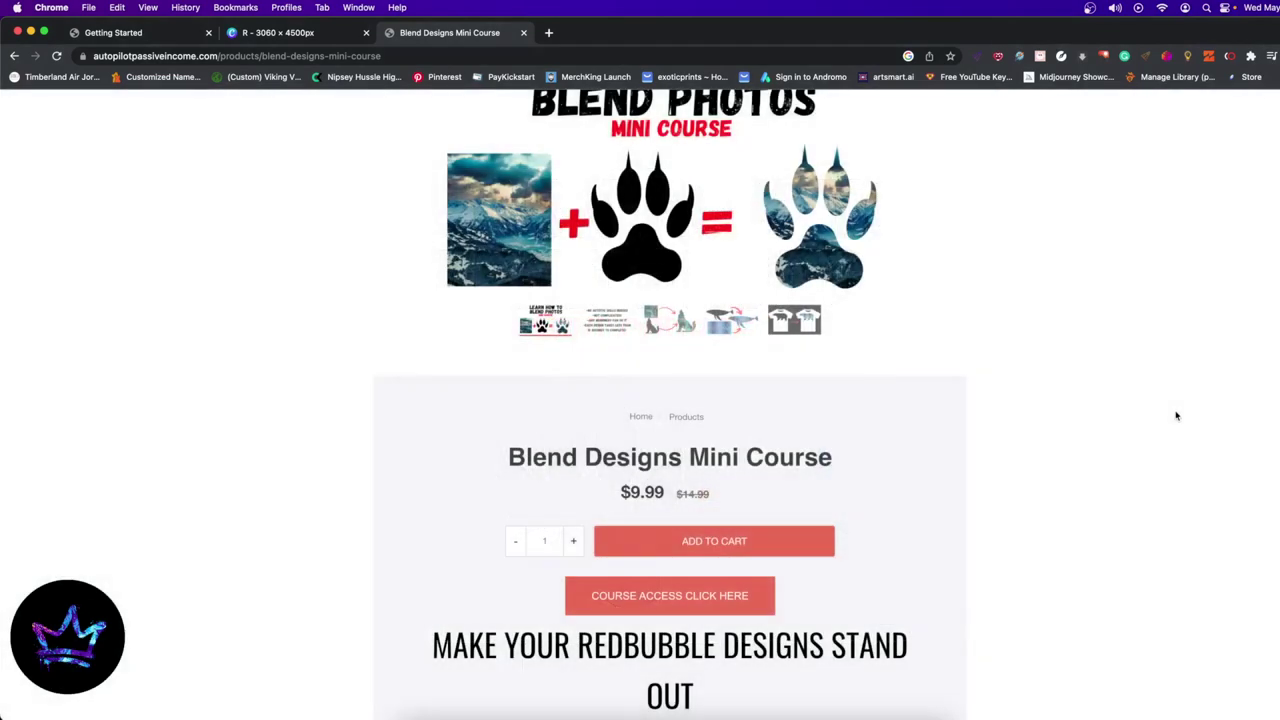
{"action": "scroll", "coordinate": [1099, 430], "scroll_direction": "up", "scroll_amount": 4}
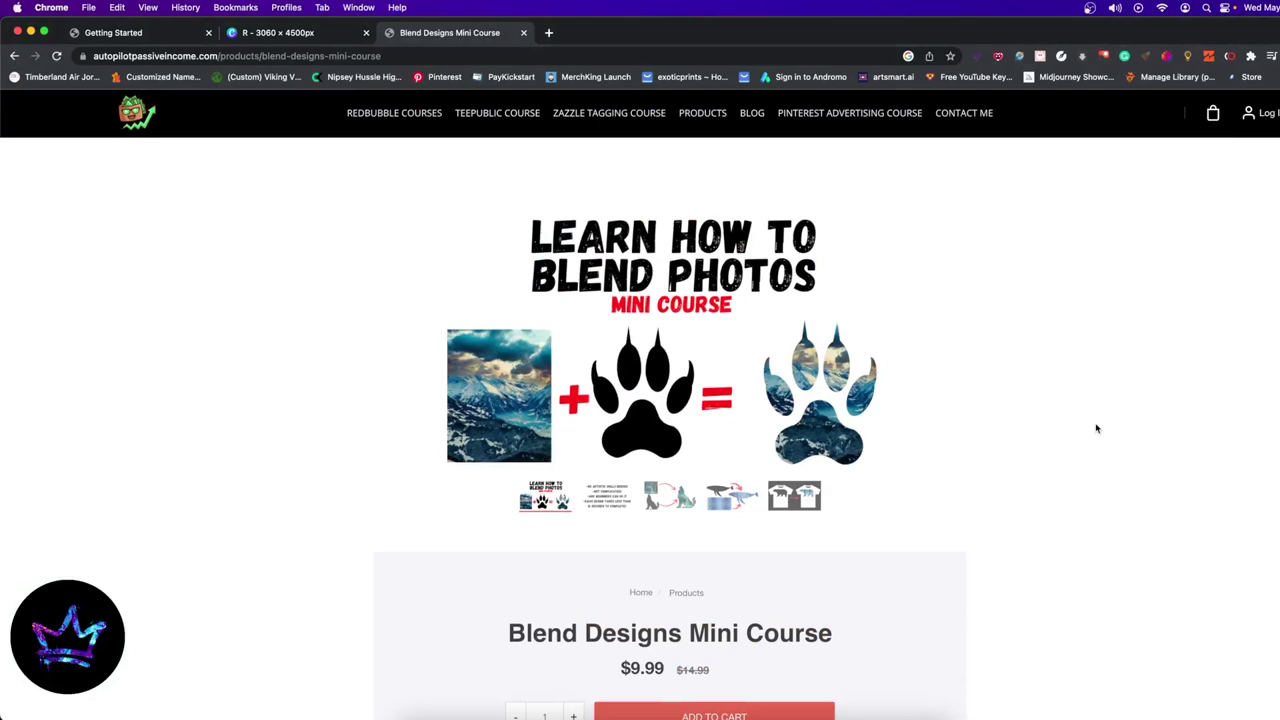
{"action": "scroll", "coordinate": [566, 396], "scroll_direction": "down", "scroll_amount": 2}
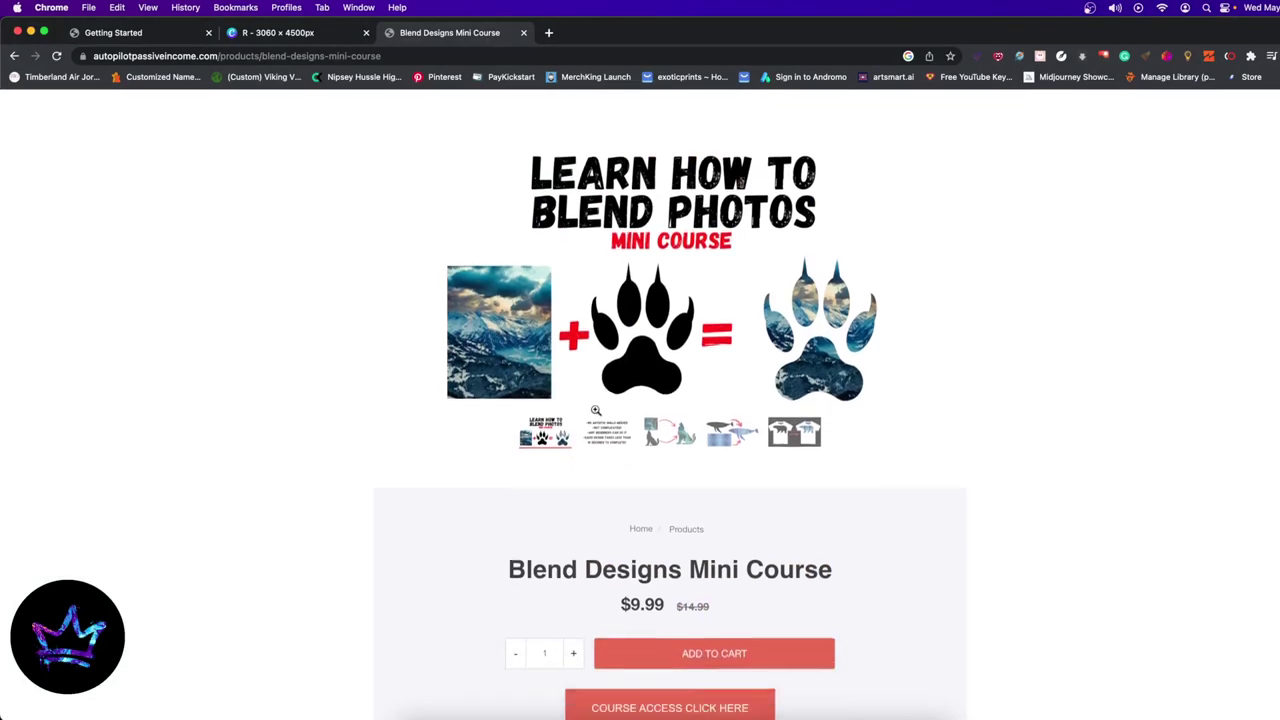
{"action": "scroll", "coordinate": [580, 405], "scroll_direction": "up", "scroll_amount": 2}
Step: Return to the Canva design and look over pages 10 and 9, ending on page 9's KILLER lettering
{"action": "left_click", "coordinate": [288, 33]}
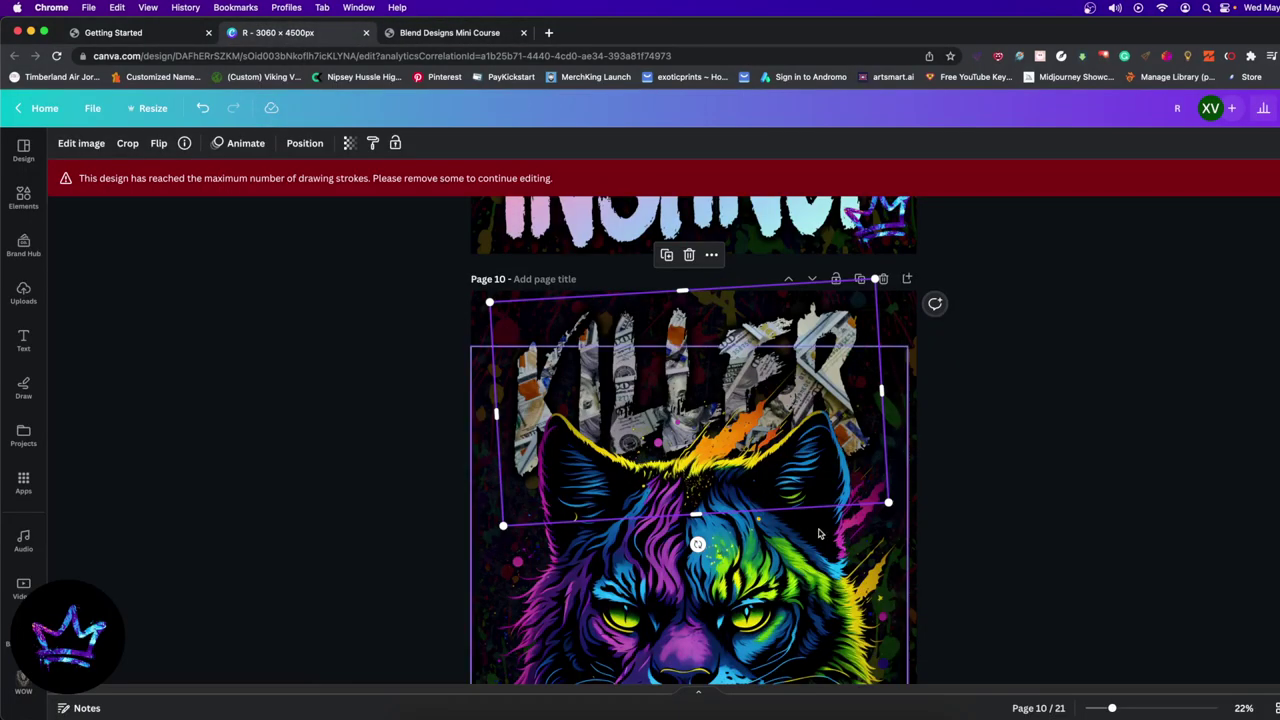
{"action": "scroll", "coordinate": [700, 440], "scroll_direction": "down", "scroll_amount": 5}
{"action": "scroll", "coordinate": [706, 447], "scroll_direction": "up", "scroll_amount": 4}
{"action": "scroll", "coordinate": [706, 447], "scroll_direction": "up", "scroll_amount": 5}
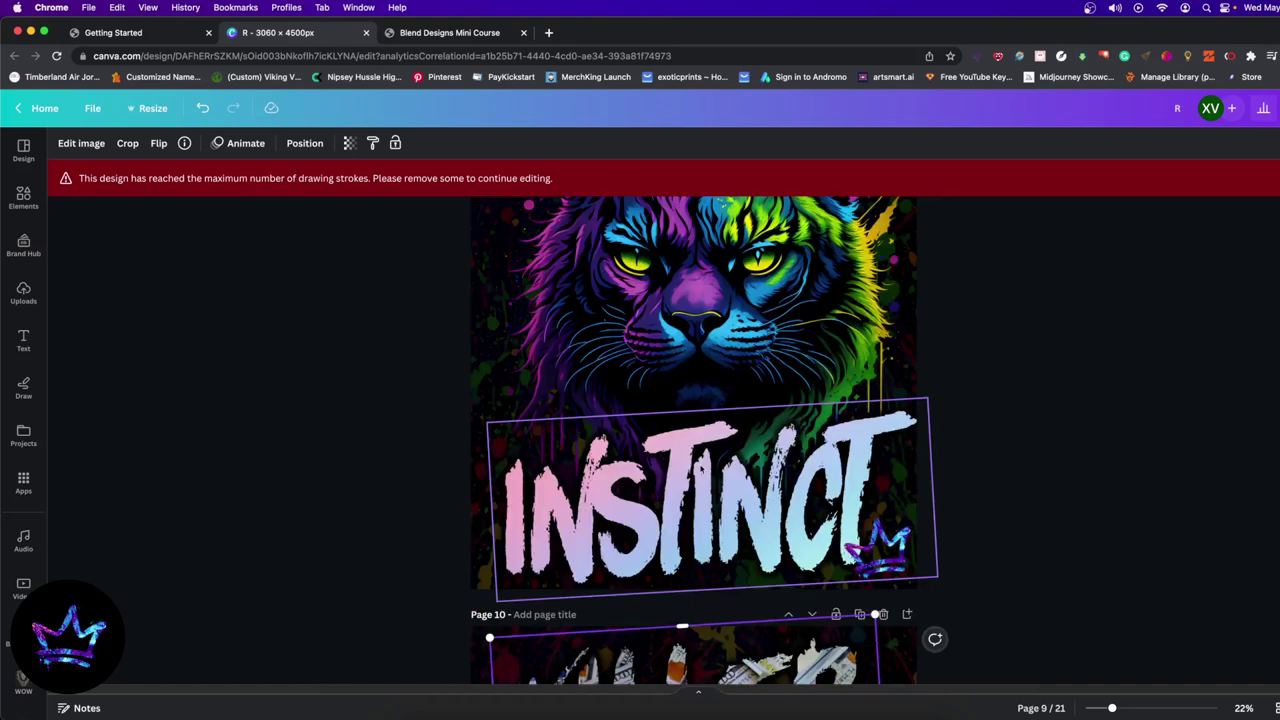
{"action": "scroll", "coordinate": [700, 285], "scroll_direction": "up", "scroll_amount": 8}
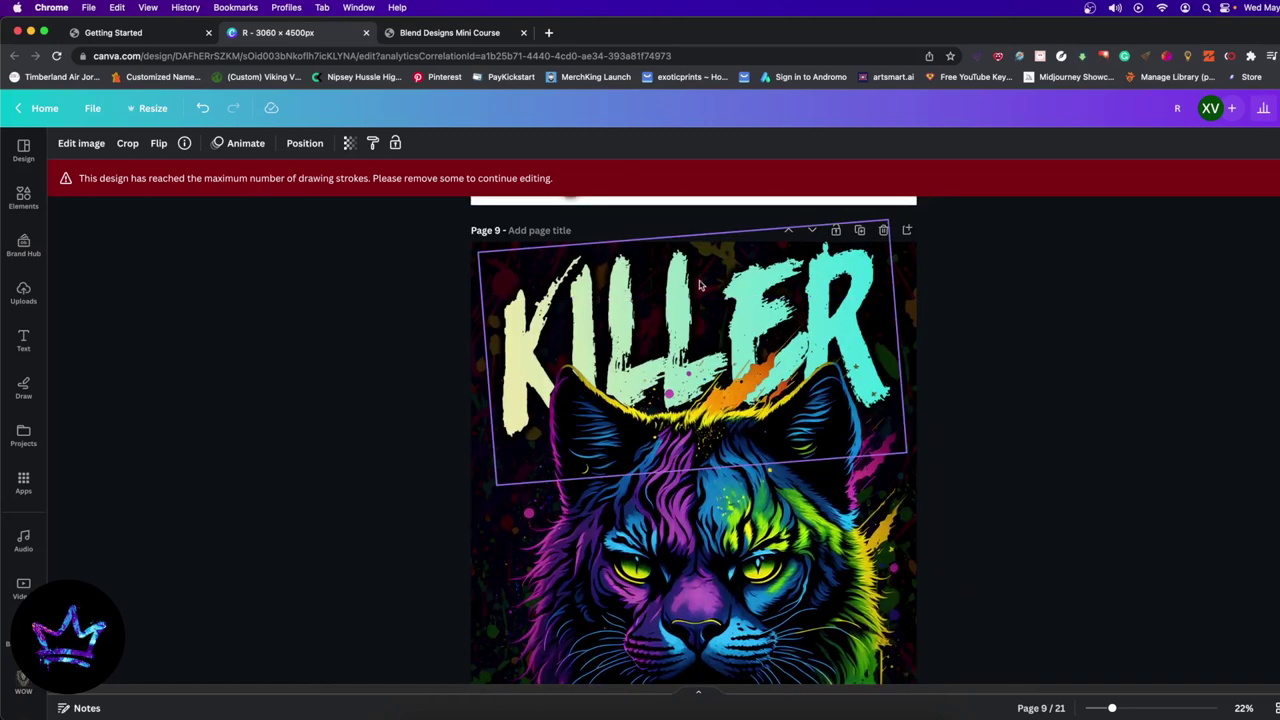
Step: Reposition the pastel KILLER lettering on page 9 with small shifts and check the design down to INSTINCT
{"action": "mouse_move", "coordinate": [808, 270]}
{"action": "left_mouse_down"}
{"action": "mouse_move", "coordinate": [801, 261]}
{"action": "mouse_move", "coordinate": [855, 298]}
{"action": "mouse_move", "coordinate": [821, 293]}
{"action": "mouse_move", "coordinate": [813, 275]}
{"action": "left_mouse_up"}
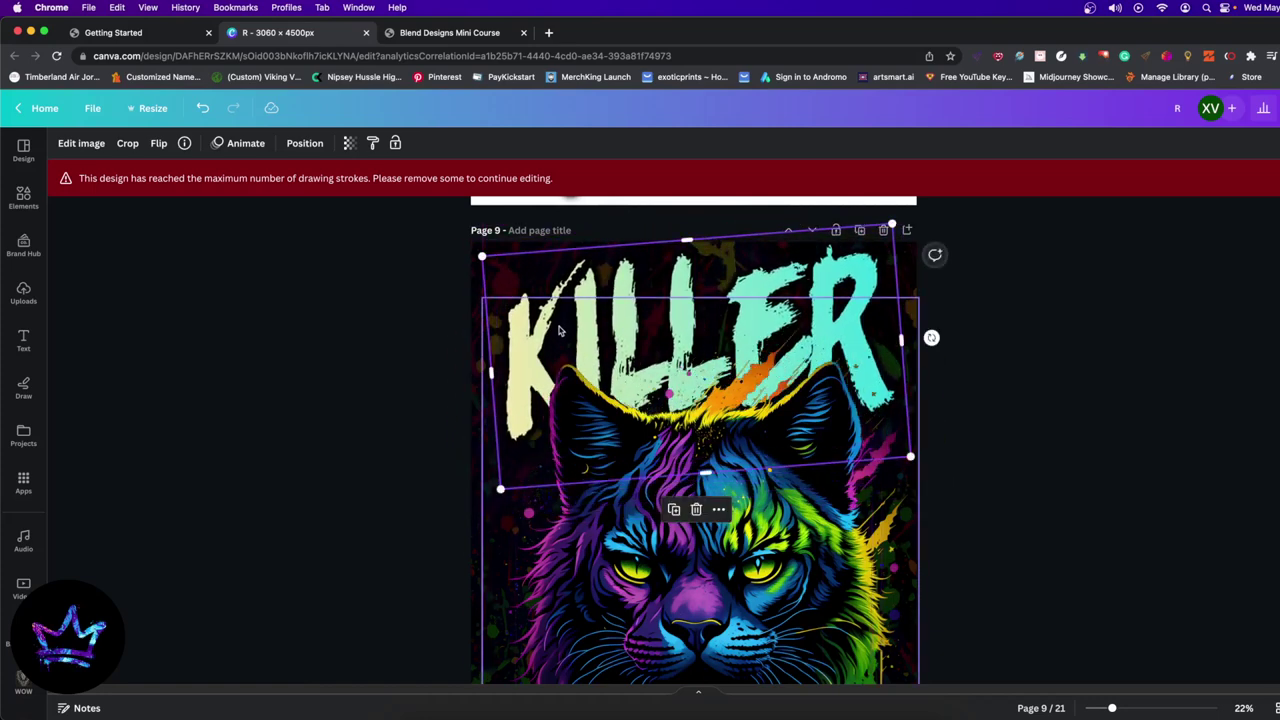
{"action": "scroll", "coordinate": [813, 290], "scroll_direction": "down", "scroll_amount": 3}
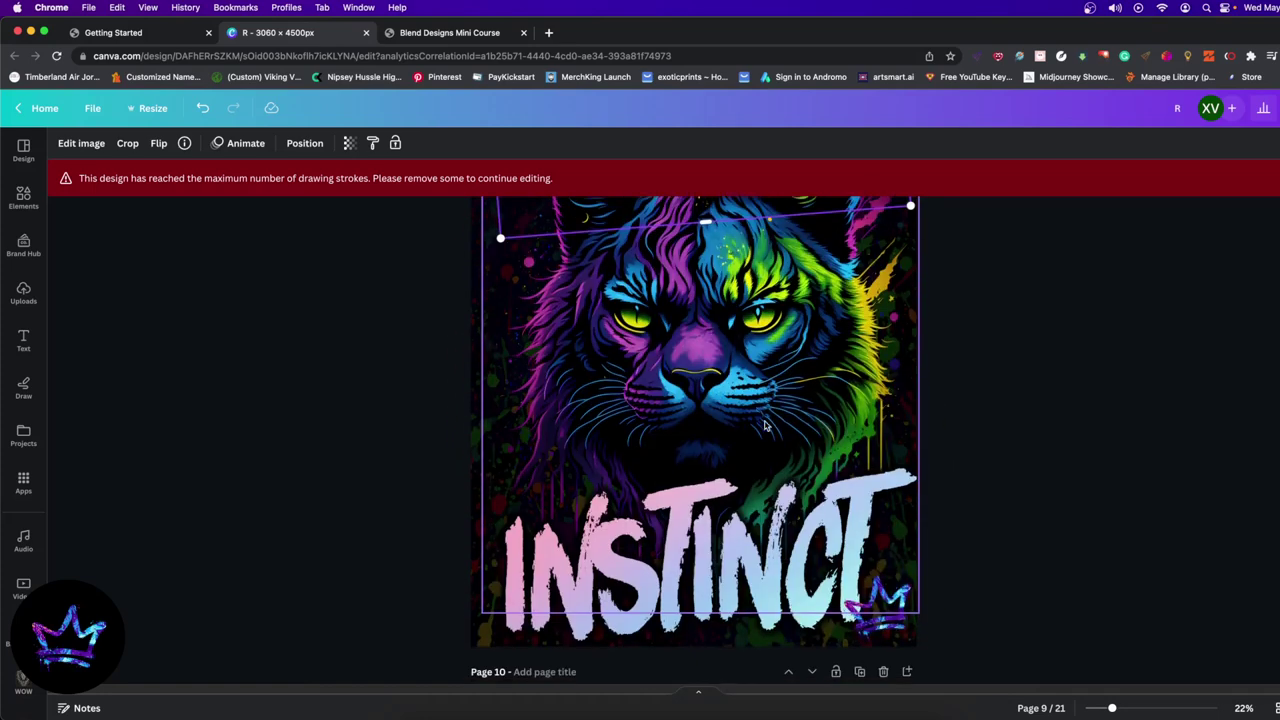
{"action": "scroll", "coordinate": [826, 240], "scroll_direction": "up", "scroll_amount": 3}
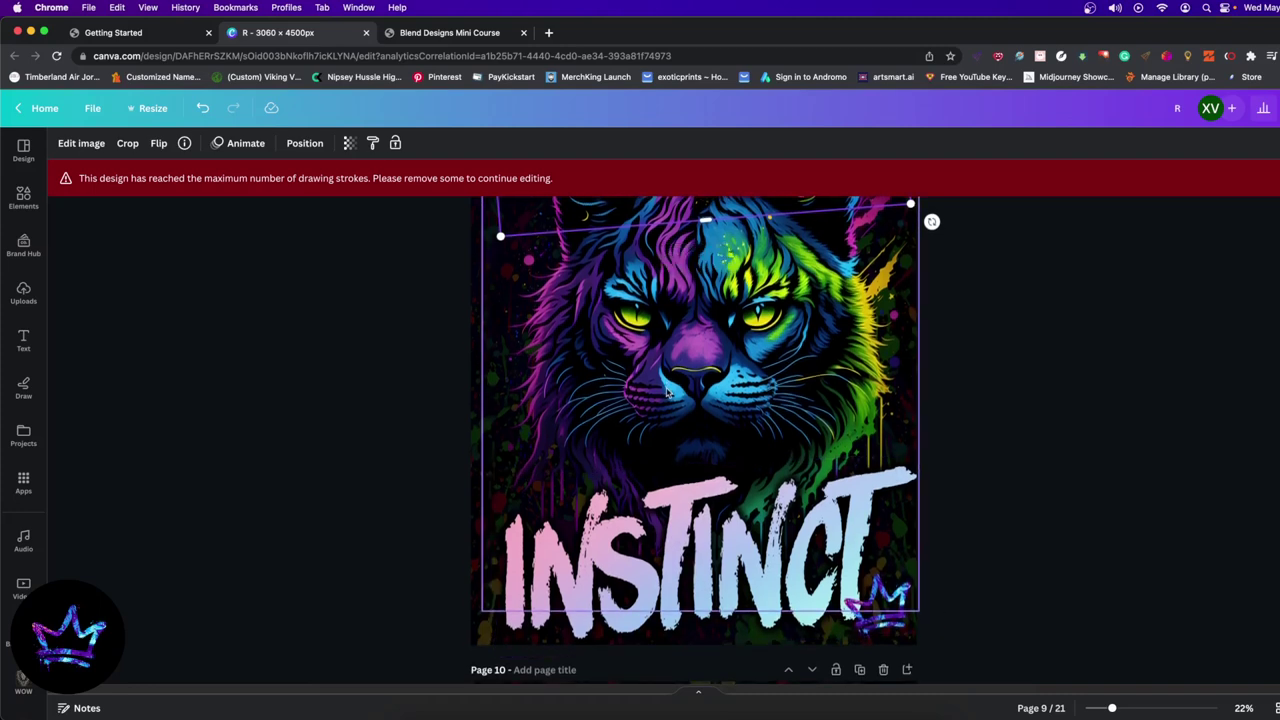
{"action": "left_click", "coordinate": [826, 240]}
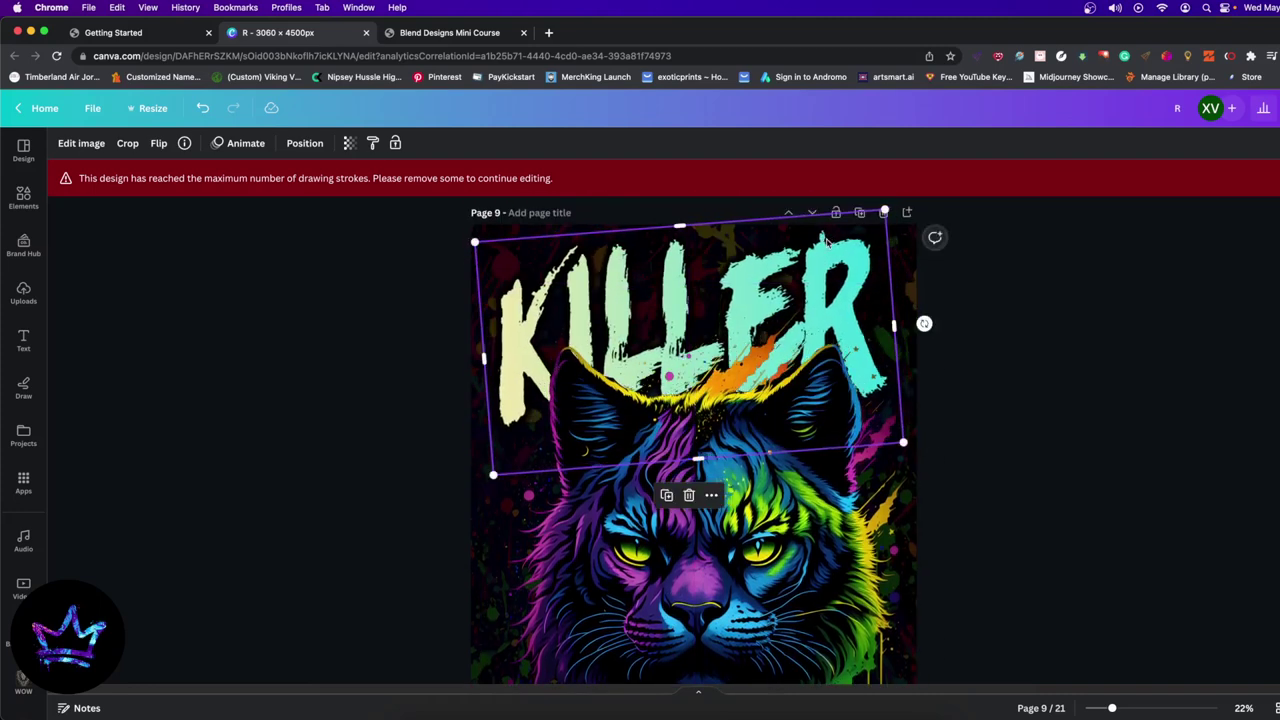
{"action": "left_click_drag", "start_coordinate": [805, 248], "coordinate": [810, 247]}
{"action": "scroll", "coordinate": [649, 391], "scroll_direction": "down", "scroll_amount": 3}
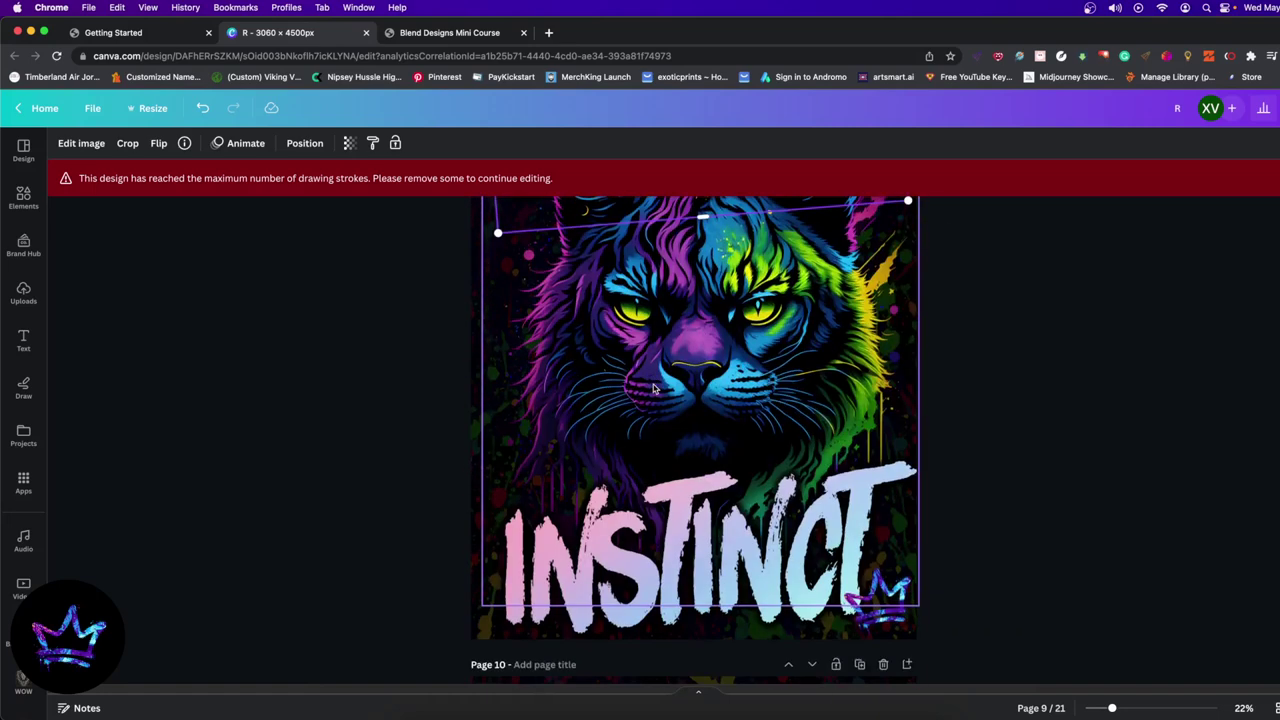
Step: Shift the pastel INSTINCT lettering on page 9 very slightly right and move on to page 10
{"action": "left_click", "coordinate": [606, 486]}
{"action": "left_click_drag", "start_coordinate": [606, 486], "coordinate": [610, 488]}
{"action": "scroll", "coordinate": [610, 488], "scroll_direction": "down", "scroll_amount": 3}
{"action": "scroll", "coordinate": [608, 488], "scroll_direction": "down", "scroll_amount": 3}
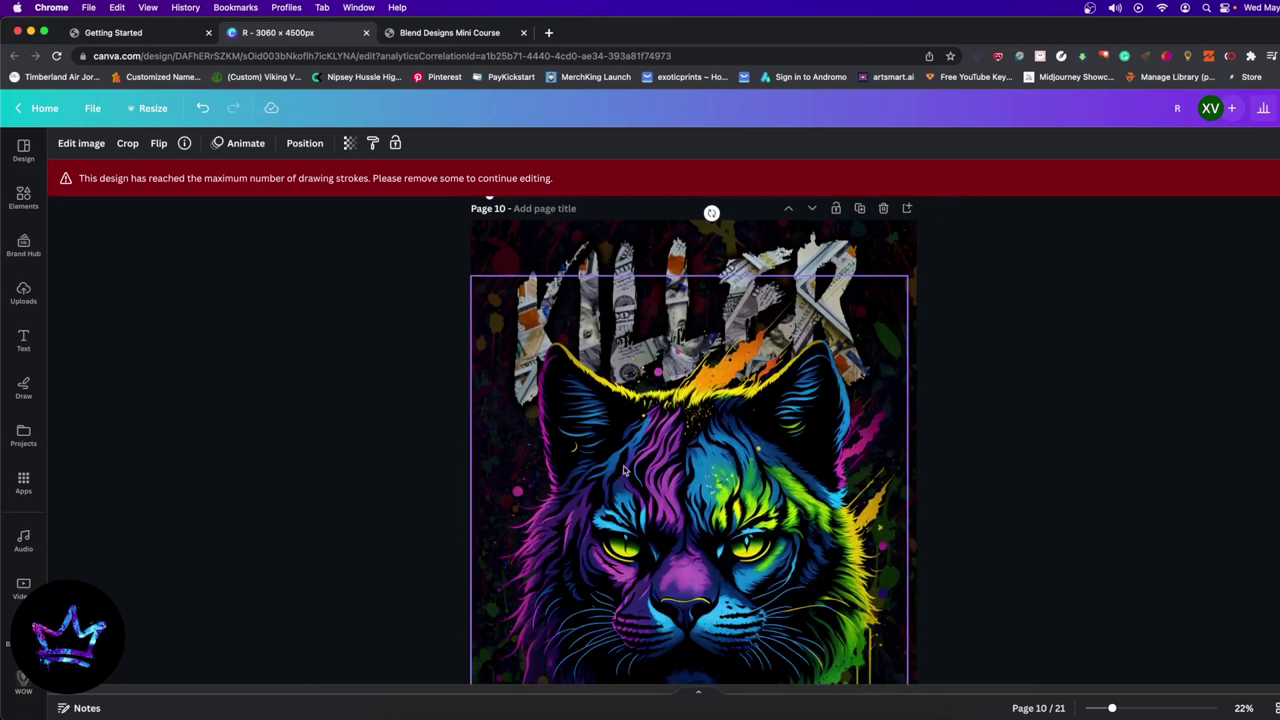
Step: Nudge the dollar-bill KILLER lettering on page 10 slightly right and fine-tune its height above the cat
{"action": "scroll", "coordinate": [726, 620], "scroll_direction": "up", "scroll_amount": 5}
{"action": "scroll", "coordinate": [730, 400], "scroll_direction": "down", "scroll_amount": 3}
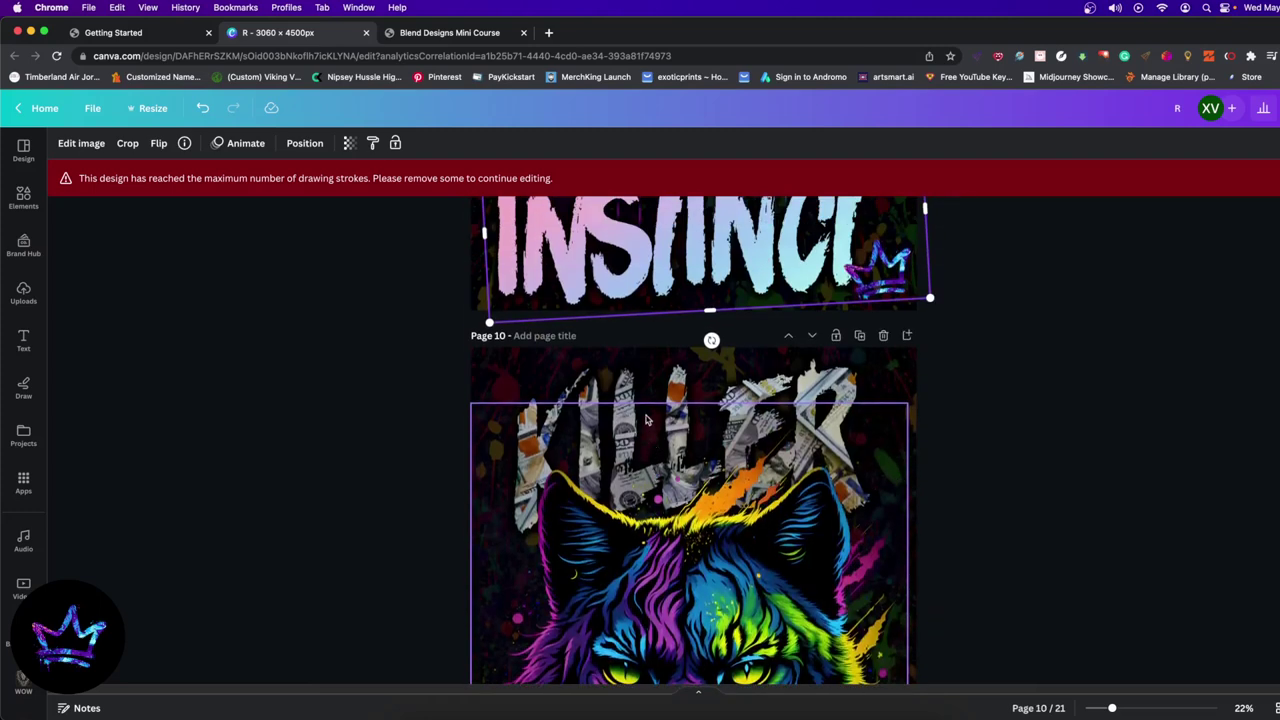
{"action": "mouse_move", "coordinate": [730, 394]}
{"action": "left_mouse_down"}
{"action": "mouse_move", "coordinate": [678, 391]}
{"action": "mouse_move", "coordinate": [734, 400]}
{"action": "left_mouse_up"}
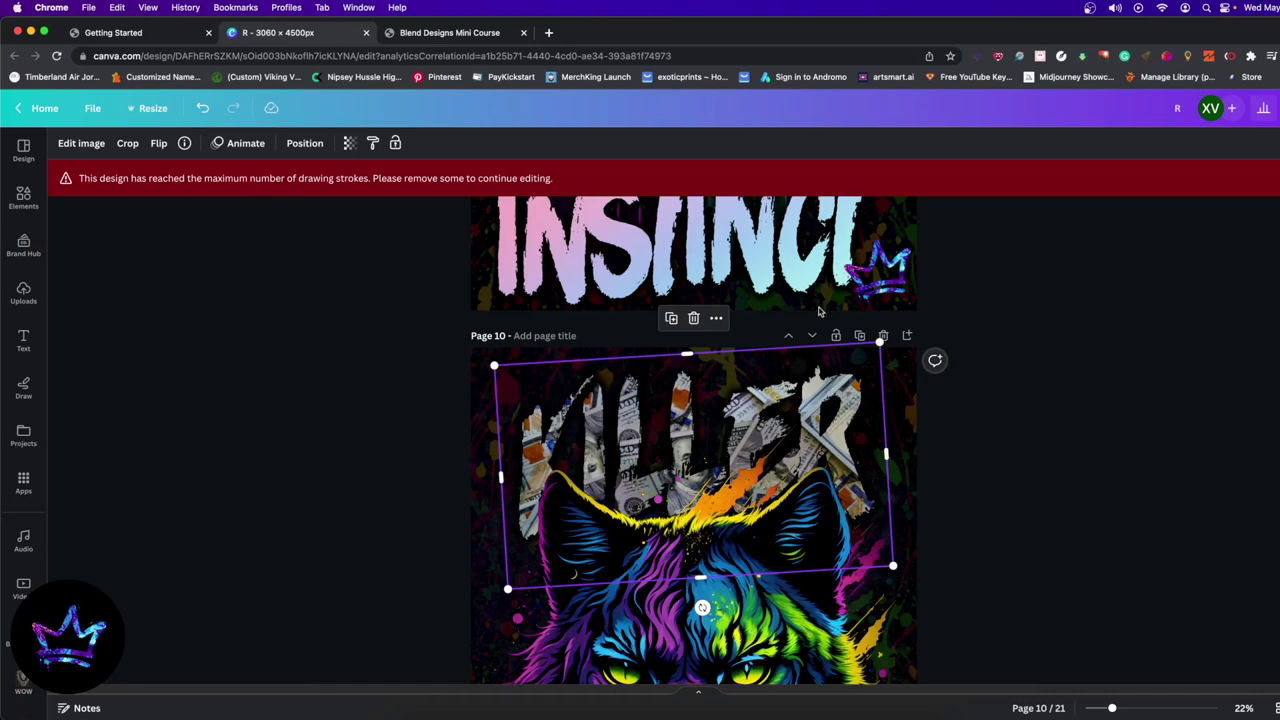
{"action": "mouse_move", "coordinate": [725, 402]}
{"action": "left_mouse_down"}
{"action": "mouse_move", "coordinate": [714, 396]}
{"action": "mouse_move", "coordinate": [725, 398]}
{"action": "left_mouse_up"}
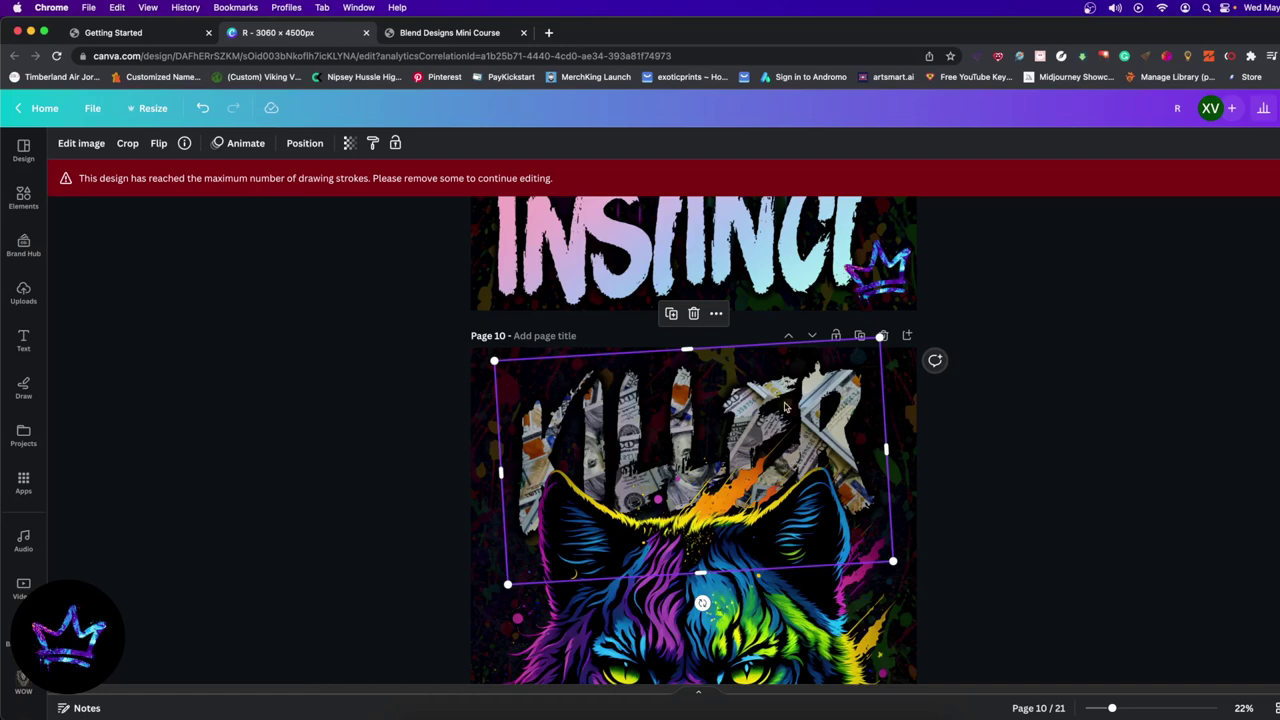
Step: Nudge the cat artwork on page 10 slightly up and detach the paint-splatter image from the page background
{"action": "left_click_drag", "start_coordinate": [906, 380], "coordinate": [742, 325]}
{"action": "left_click", "coordinate": [887, 436]}
{"action": "left_click", "coordinate": [903, 389]}
{"action": "left_click_drag", "start_coordinate": [902, 405], "coordinate": [904, 398]}
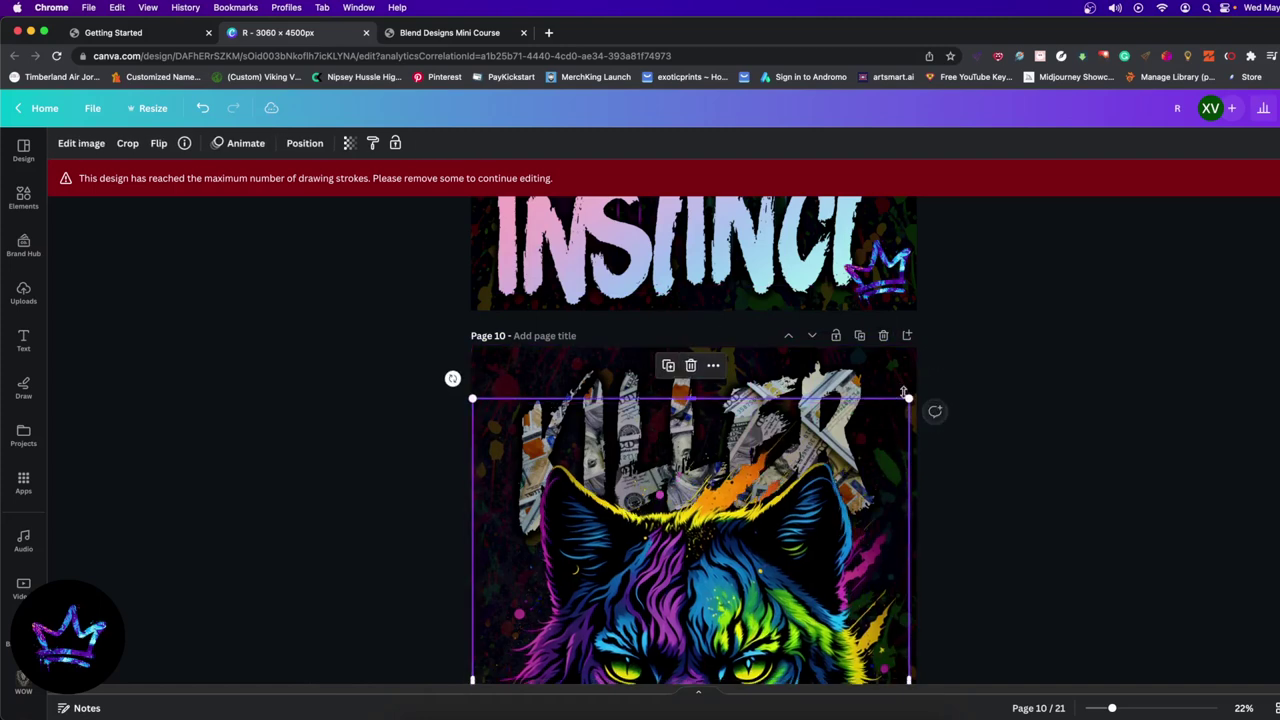
{"action": "right_click", "coordinate": [905, 392]}
{"action": "left_click", "coordinate": [990, 616]}
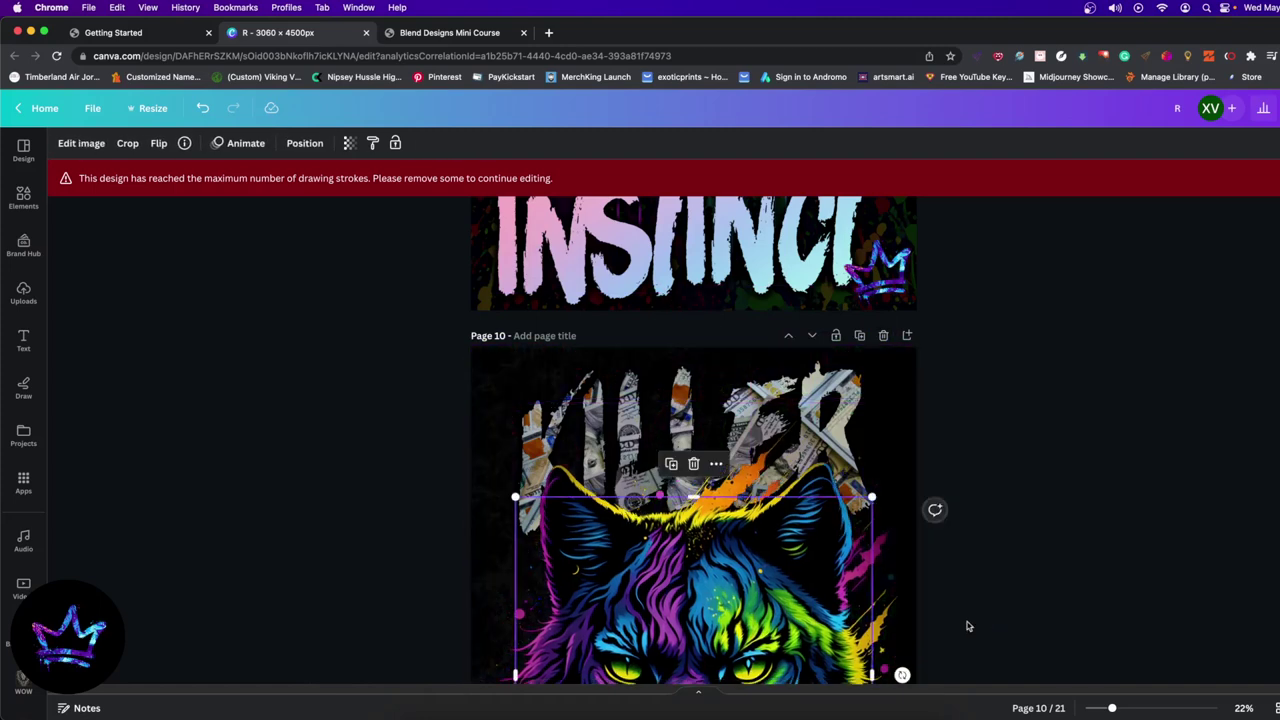
Step: Move and enlarge the detached paint-splatter image to 4500 × 4500 px so it covers all of page 10
{"action": "scroll", "coordinate": [861, 584], "scroll_direction": "down", "scroll_amount": 3}
{"action": "mouse_move", "coordinate": [731, 511]}
{"action": "left_mouse_down"}
{"action": "mouse_move", "coordinate": [745, 494]}
{"action": "mouse_move", "coordinate": [746, 513]}
{"action": "left_mouse_up"}
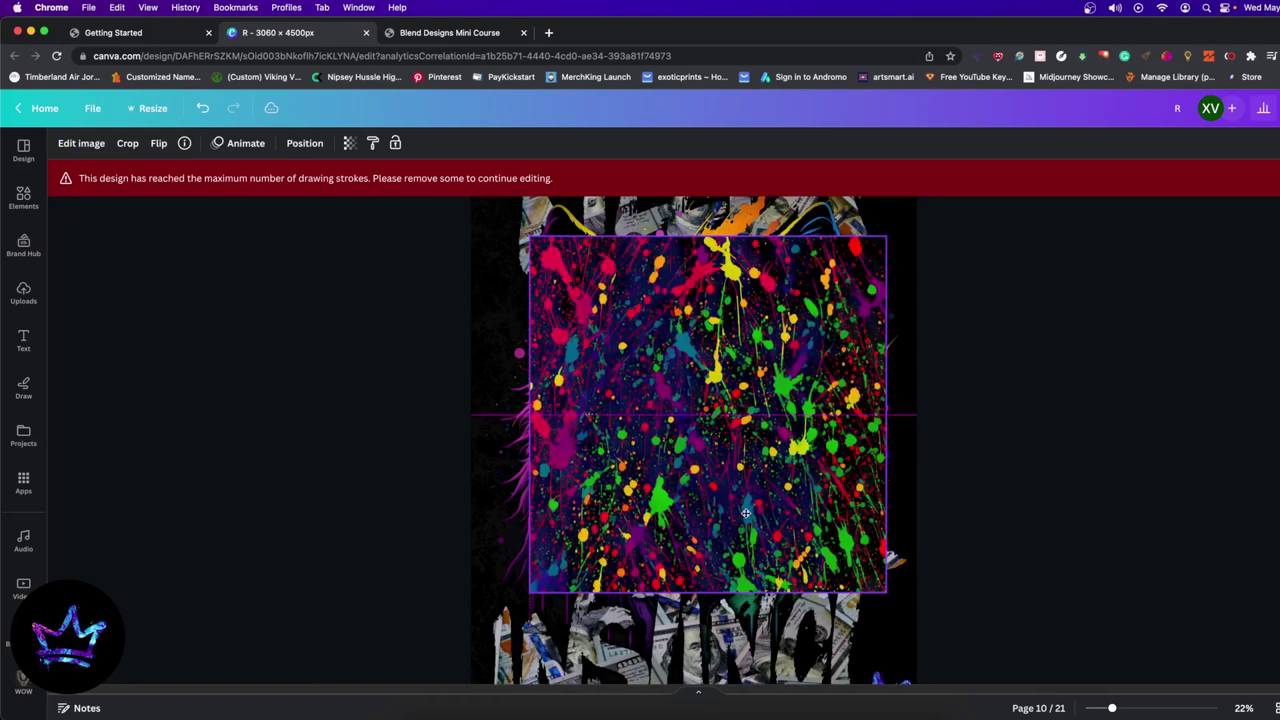
{"action": "scroll", "coordinate": [636, 436], "scroll_direction": "up", "scroll_amount": 2}
{"action": "left_click_drag", "start_coordinate": [530, 351], "coordinate": [371, 204]}
{"action": "left_click_drag", "start_coordinate": [641, 421], "coordinate": [648, 418]}
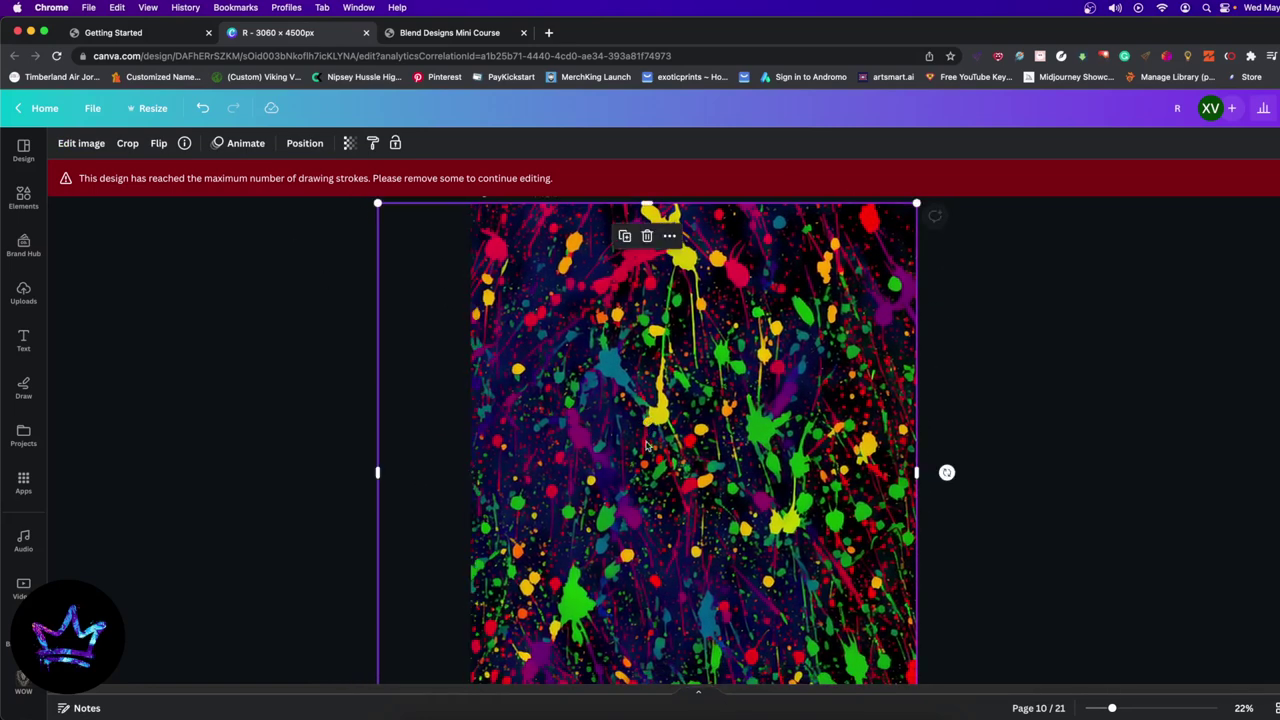
{"action": "scroll", "coordinate": [429, 480], "scroll_direction": "down", "scroll_amount": 6}
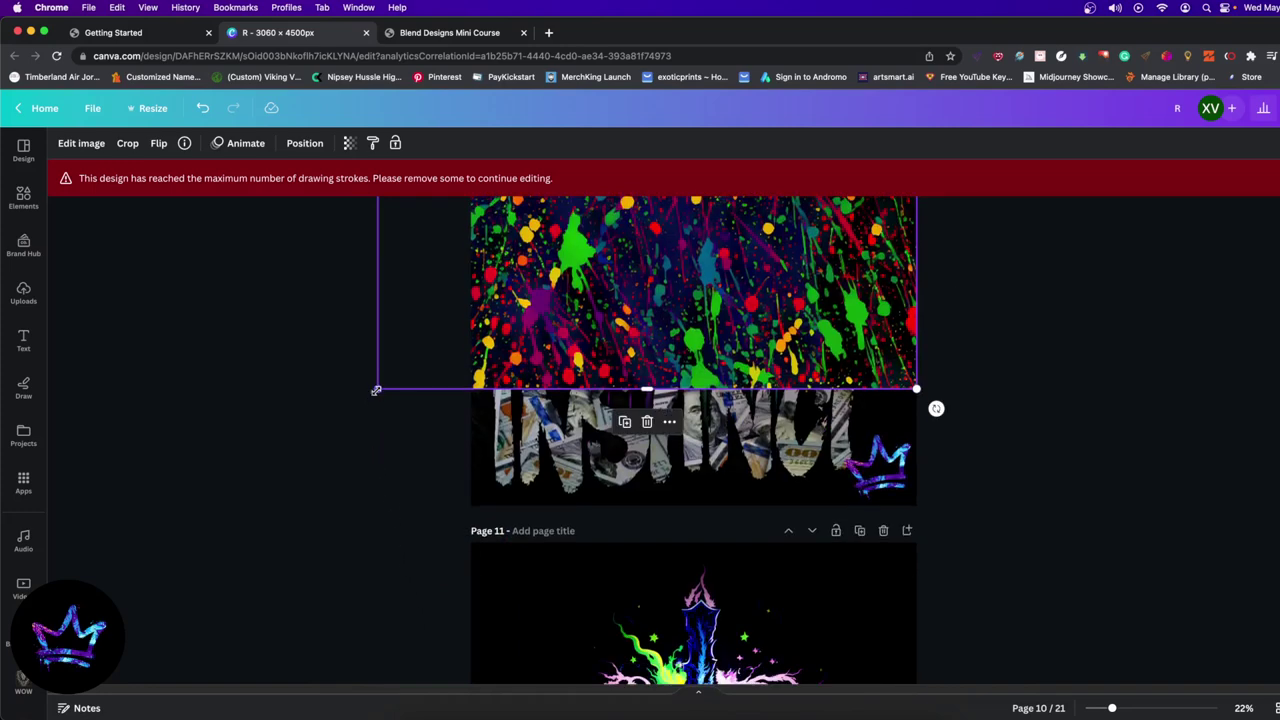
{"action": "left_click_drag", "start_coordinate": [377, 388], "coordinate": [266, 516]}
Step: Send the paint-splatter image to the back, behind the cat and lettering, and check page 10
{"action": "left_click", "coordinate": [302, 143]}
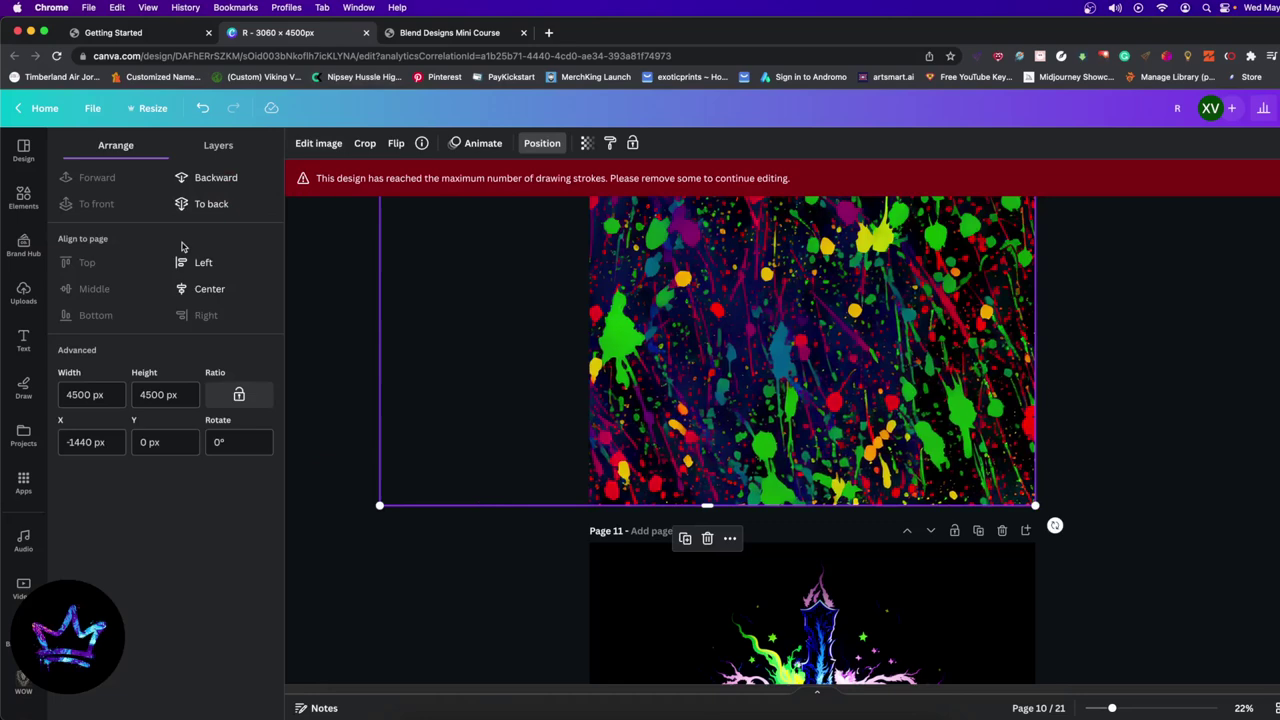
{"action": "left_click", "coordinate": [207, 204]}
{"action": "scroll", "coordinate": [925, 467], "scroll_direction": "up", "scroll_amount": 2}
{"action": "scroll", "coordinate": [925, 467], "scroll_direction": "up", "scroll_amount": 5}
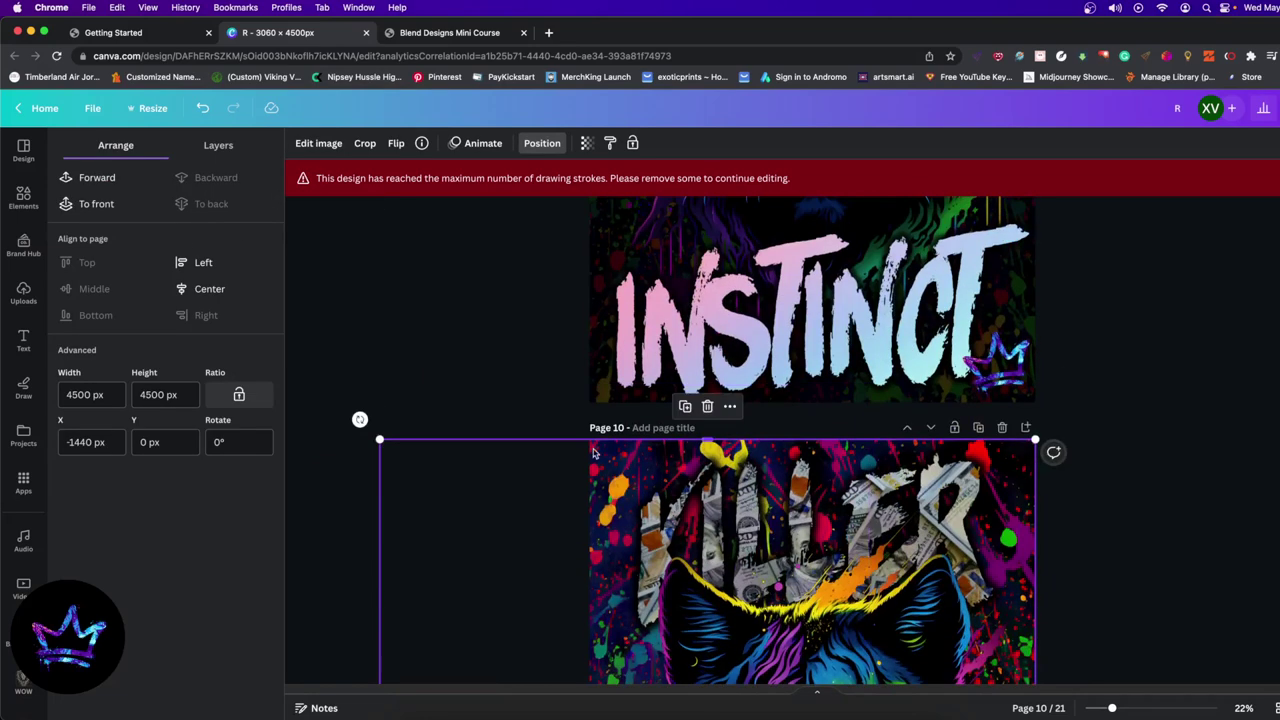
{"action": "scroll", "coordinate": [925, 467], "scroll_direction": "down", "scroll_amount": 4}
{"action": "scroll", "coordinate": [943, 415], "scroll_direction": "up", "scroll_amount": 2}
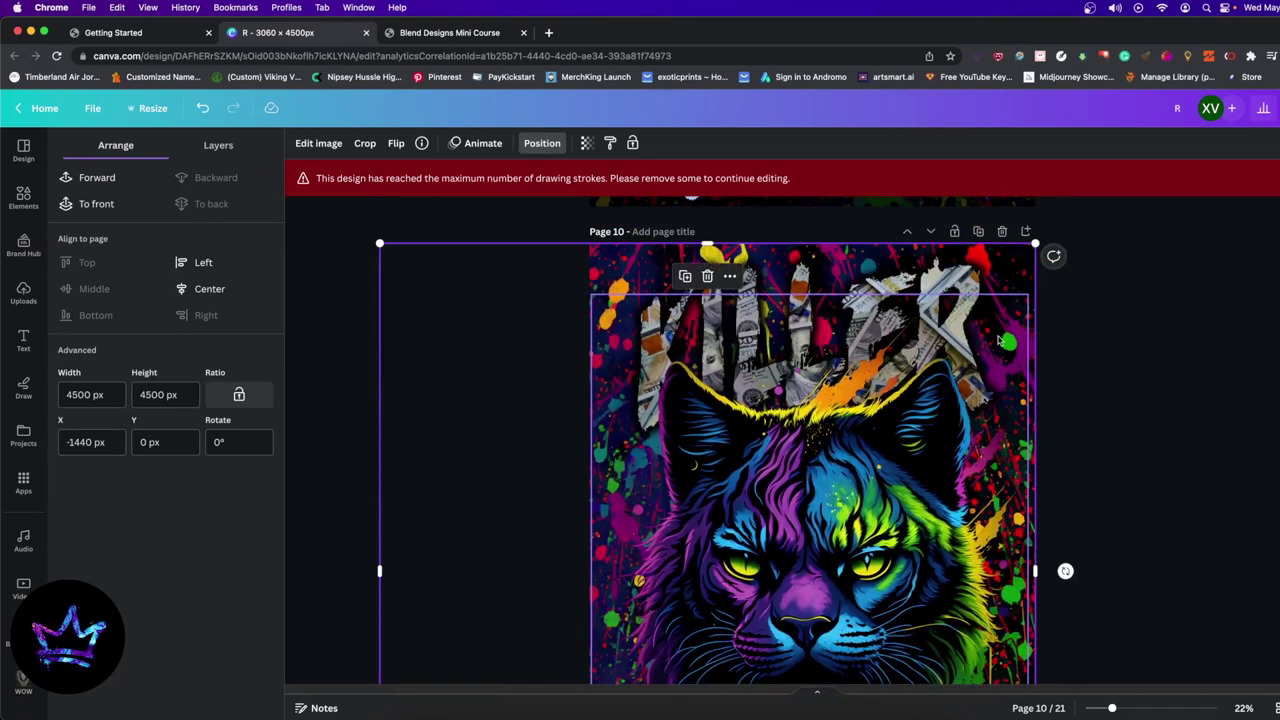
Step: Shift the cat artwork to X 63 px, Y 382.3 px and check page 10 down to INSTINCT
{"action": "left_click_drag", "start_coordinate": [845, 490], "coordinate": [853, 495]}
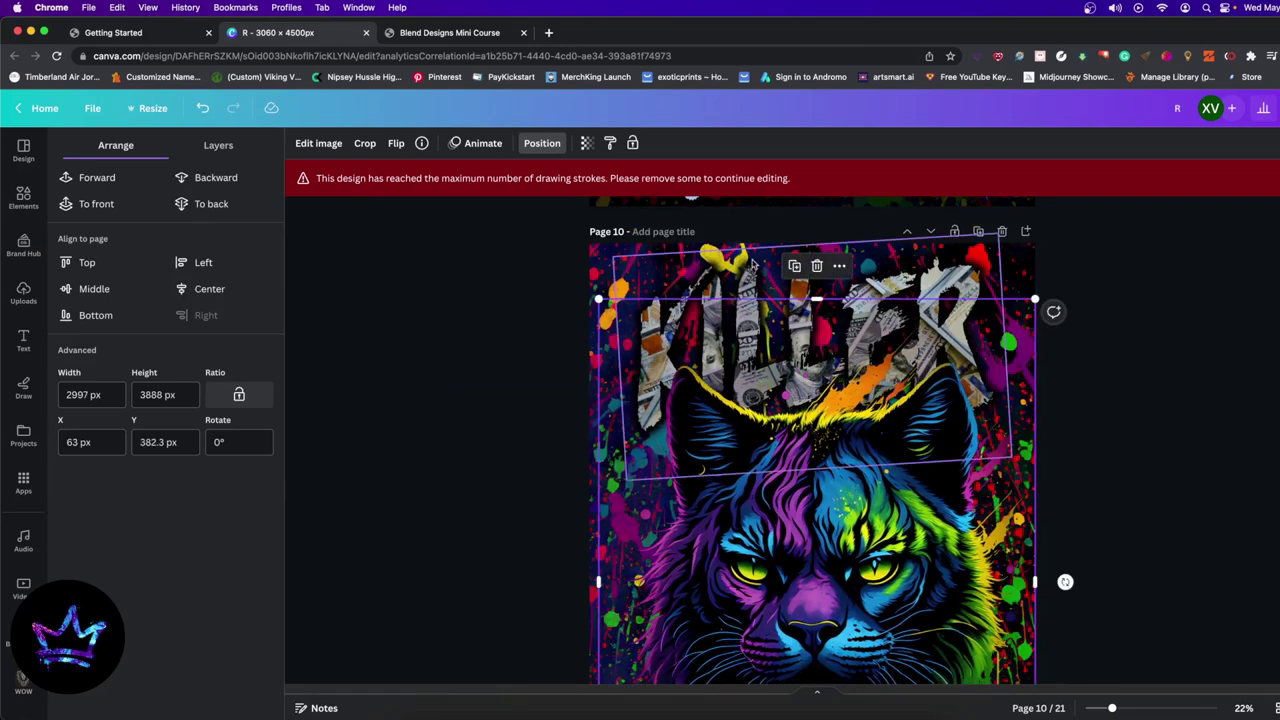
{"action": "scroll", "coordinate": [705, 640], "scroll_direction": "down", "scroll_amount": 3}
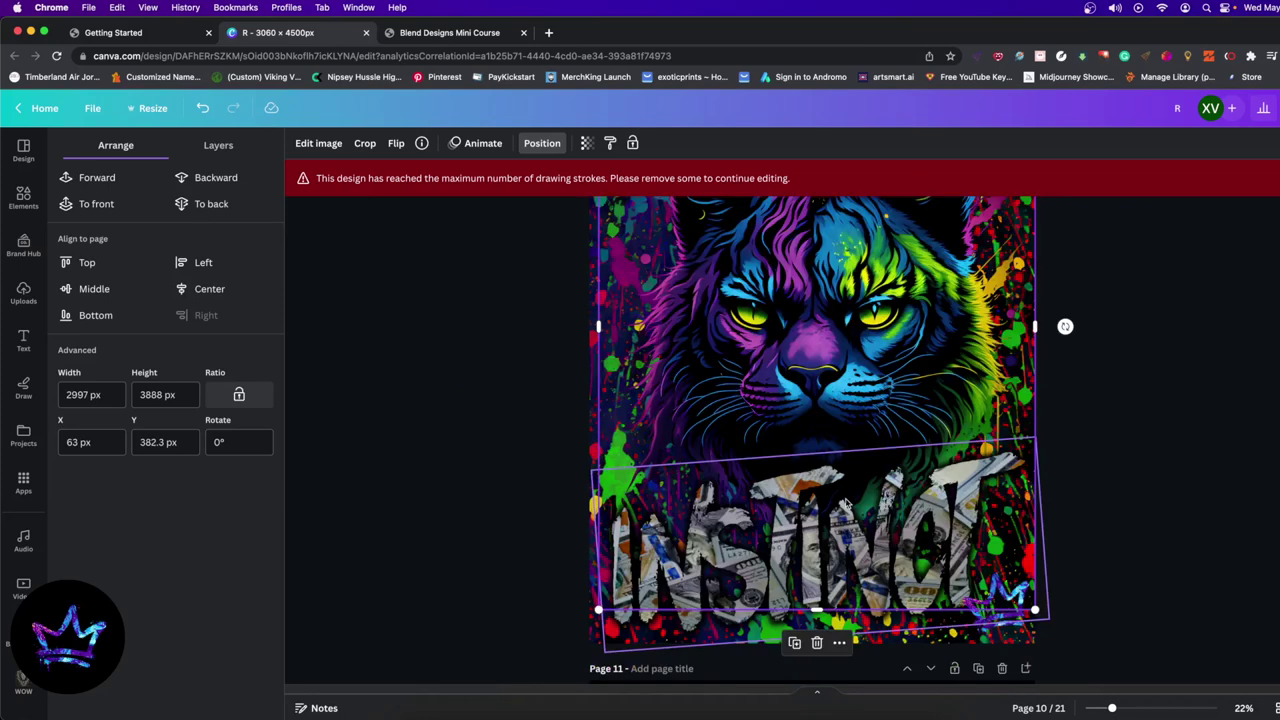
{"action": "scroll", "coordinate": [708, 672], "scroll_direction": "up", "scroll_amount": 1}
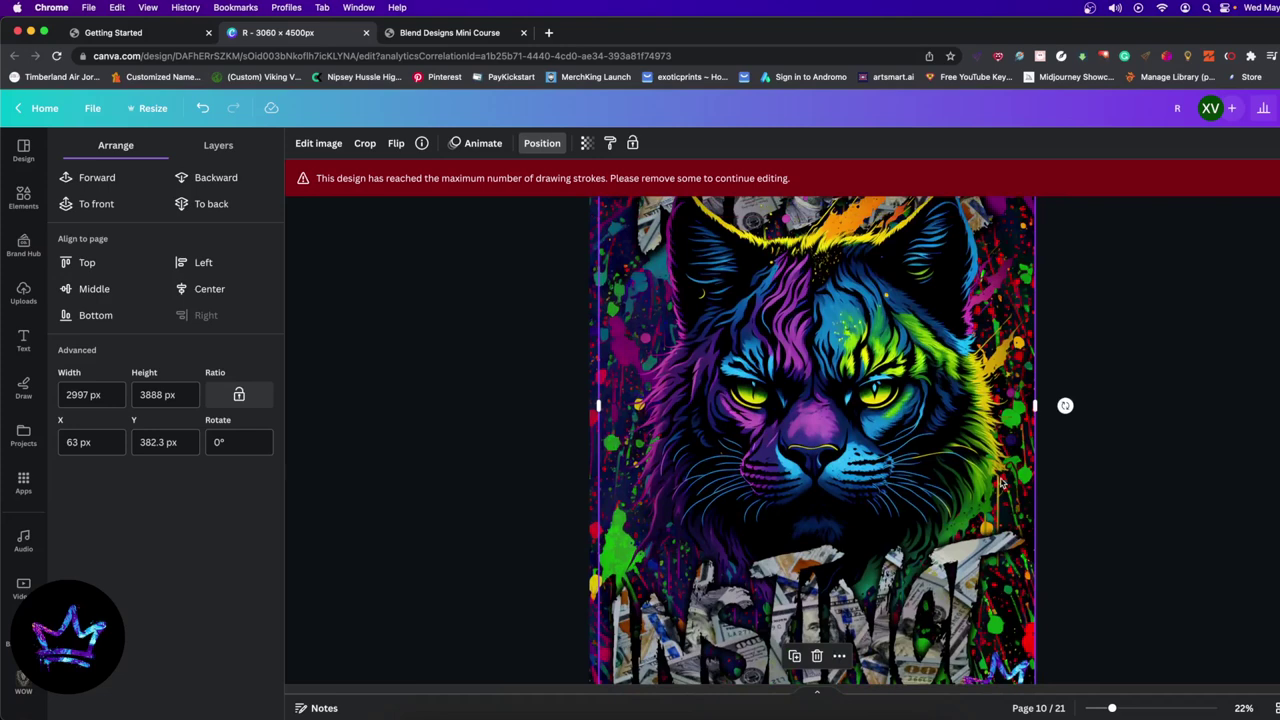
{"action": "scroll", "coordinate": [990, 490], "scroll_direction": "up", "scroll_amount": 3}
{"action": "scroll", "coordinate": [998, 507], "scroll_direction": "down", "scroll_amount": 1}
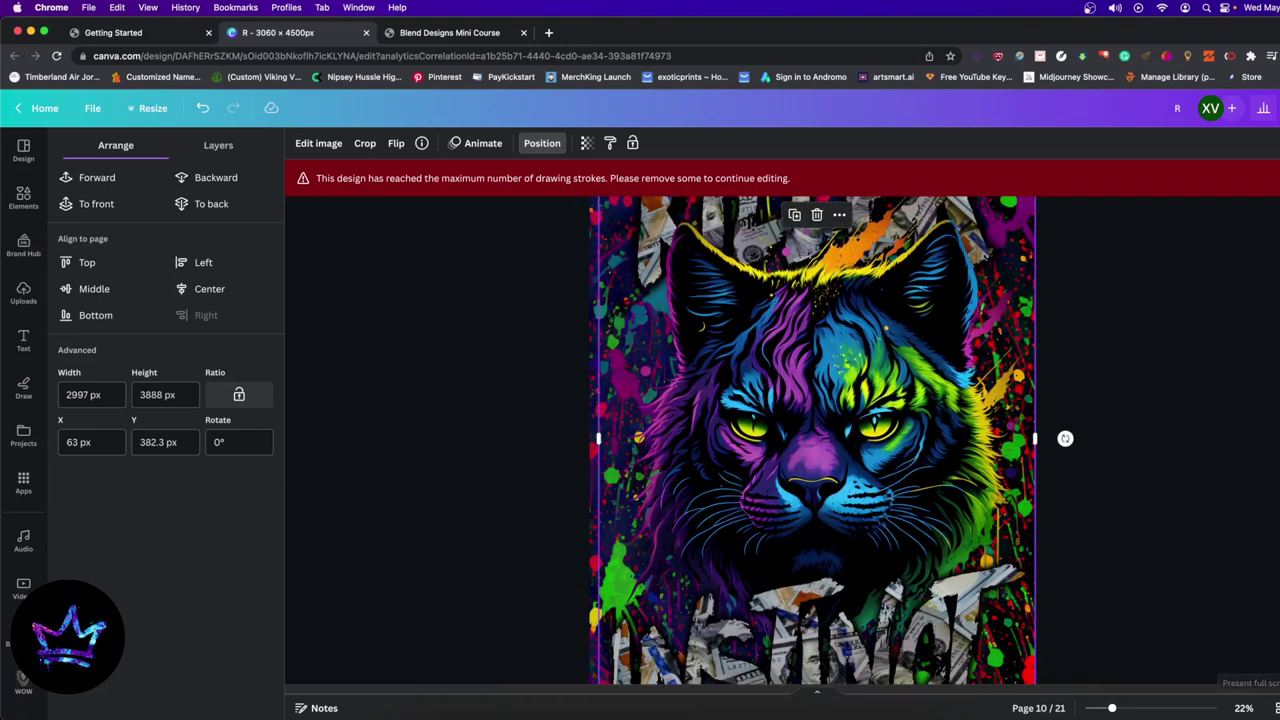
Step: Present the page 10 design full screen, look it over in the editor, and present it full screen again
{"action": "left_click", "coordinate": [1275, 708]}
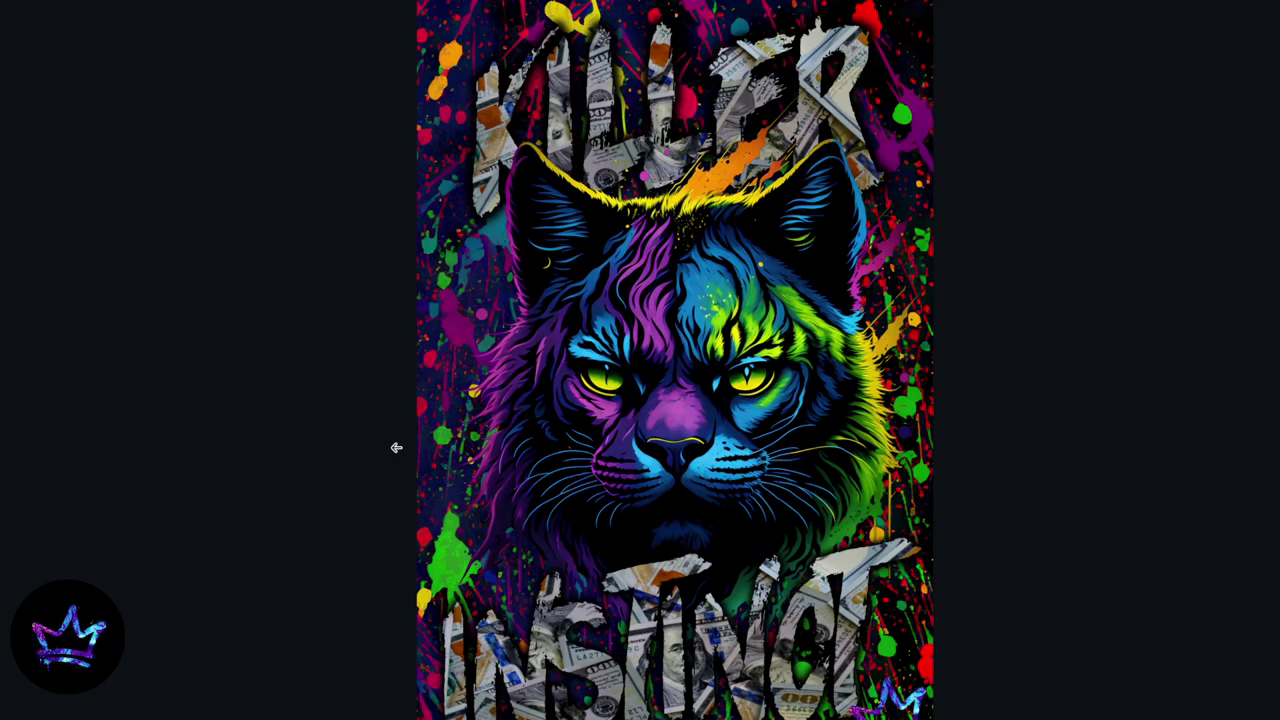
{"action": "key", "text": "Escape"}
{"action": "scroll", "coordinate": [702, 421], "scroll_direction": "down", "scroll_amount": 2}
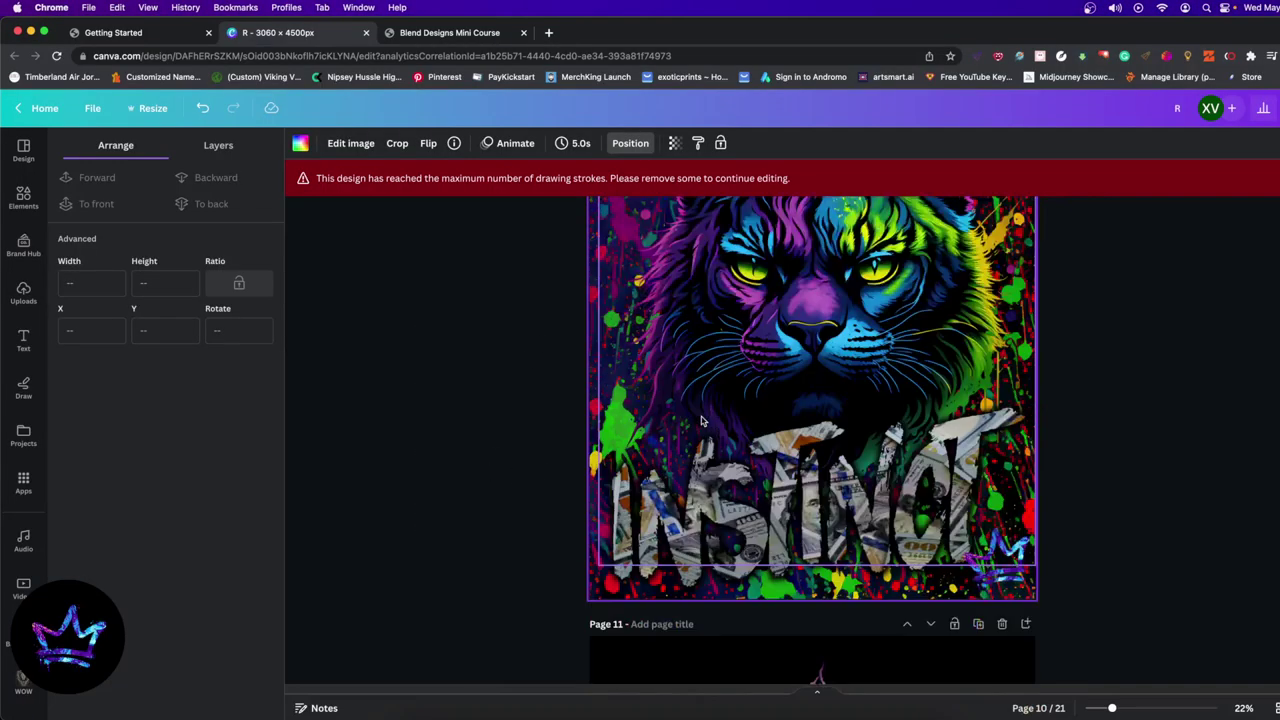
{"action": "scroll", "coordinate": [702, 421], "scroll_direction": "down", "scroll_amount": 1}
{"action": "scroll", "coordinate": [1117, 631], "scroll_direction": "up", "scroll_amount": 3}
{"action": "left_click", "coordinate": [1276, 708]}
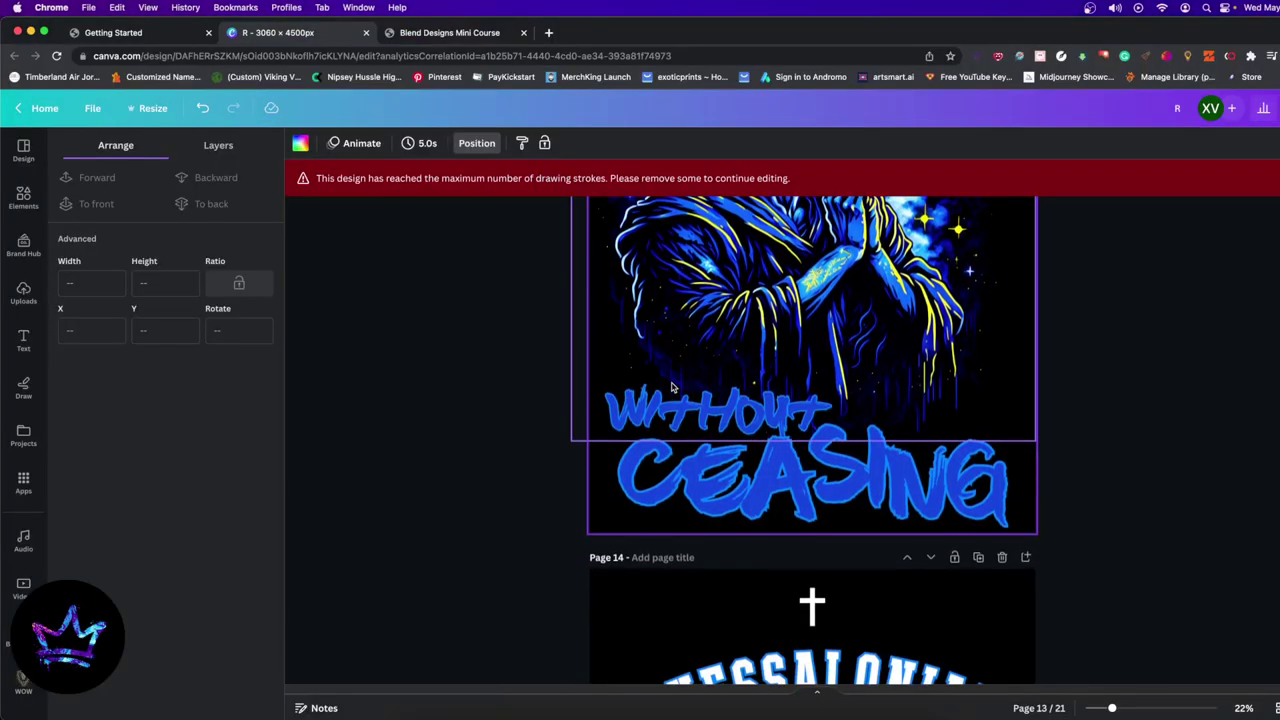
Step: Return to page 10 and examine the whole KILLER INSTINCT design against its splatter background at 18% zoom
{"action": "scroll", "coordinate": [671, 386], "scroll_direction": "up", "scroll_amount": 8}
{"action": "scroll", "coordinate": [672, 390], "scroll_direction": "up", "scroll_amount": 15}
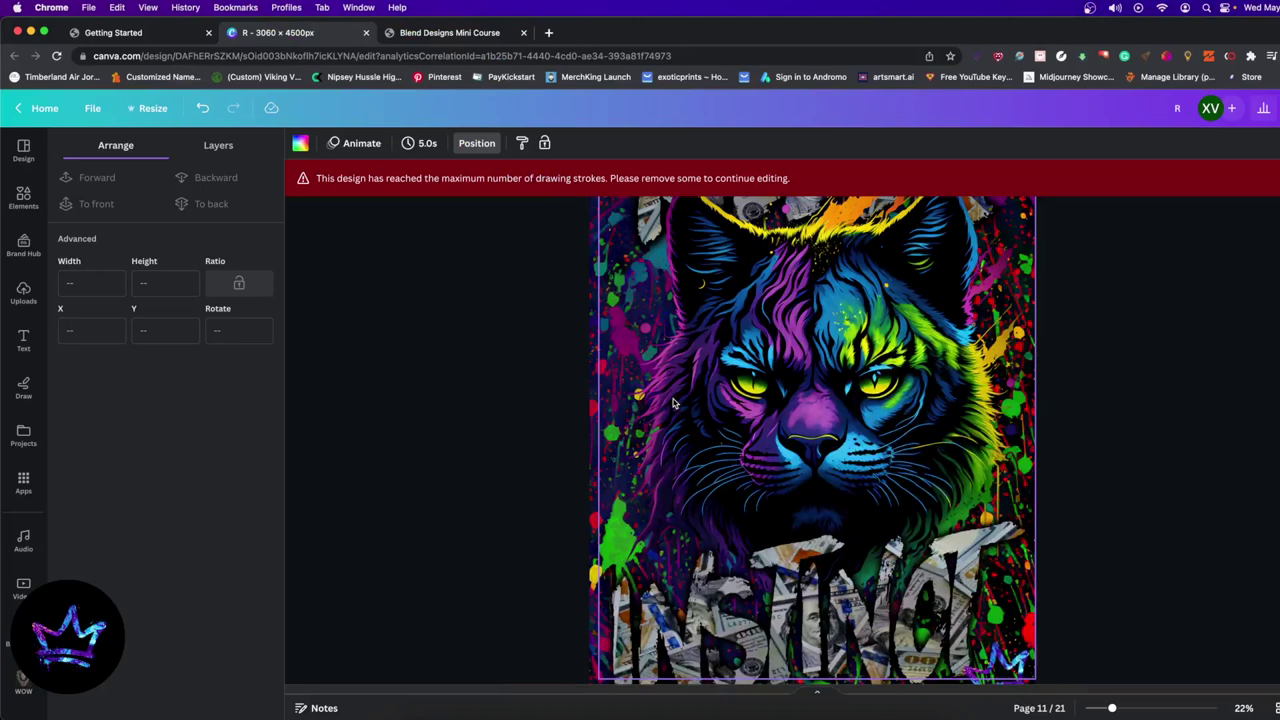
{"action": "left_click_drag", "start_coordinate": [1113, 709], "coordinate": [1105, 708]}
{"action": "scroll", "coordinate": [982, 621], "scroll_direction": "down", "scroll_amount": 2}
{"action": "scroll", "coordinate": [980, 615], "scroll_direction": "up", "scroll_amount": 2}
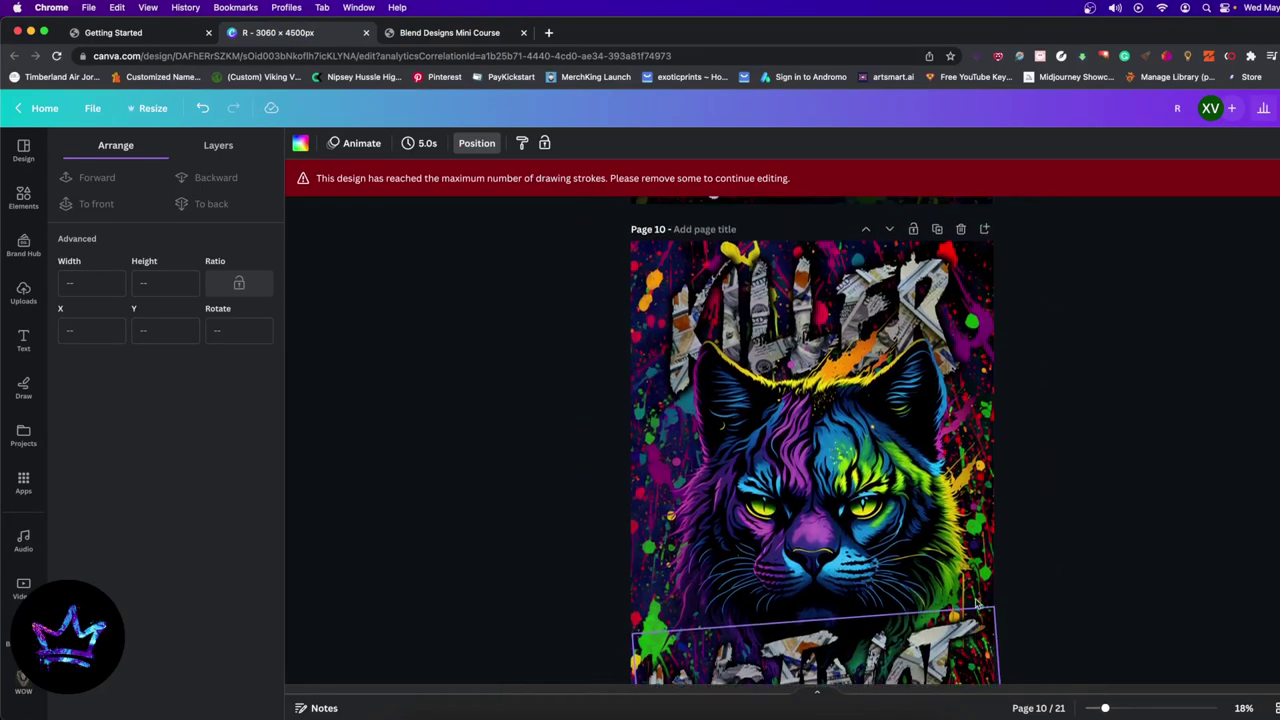
{"action": "scroll", "coordinate": [975, 605], "scroll_direction": "down", "scroll_amount": 5}
{"action": "scroll", "coordinate": [970, 594], "scroll_direction": "up", "scroll_amount": 2}
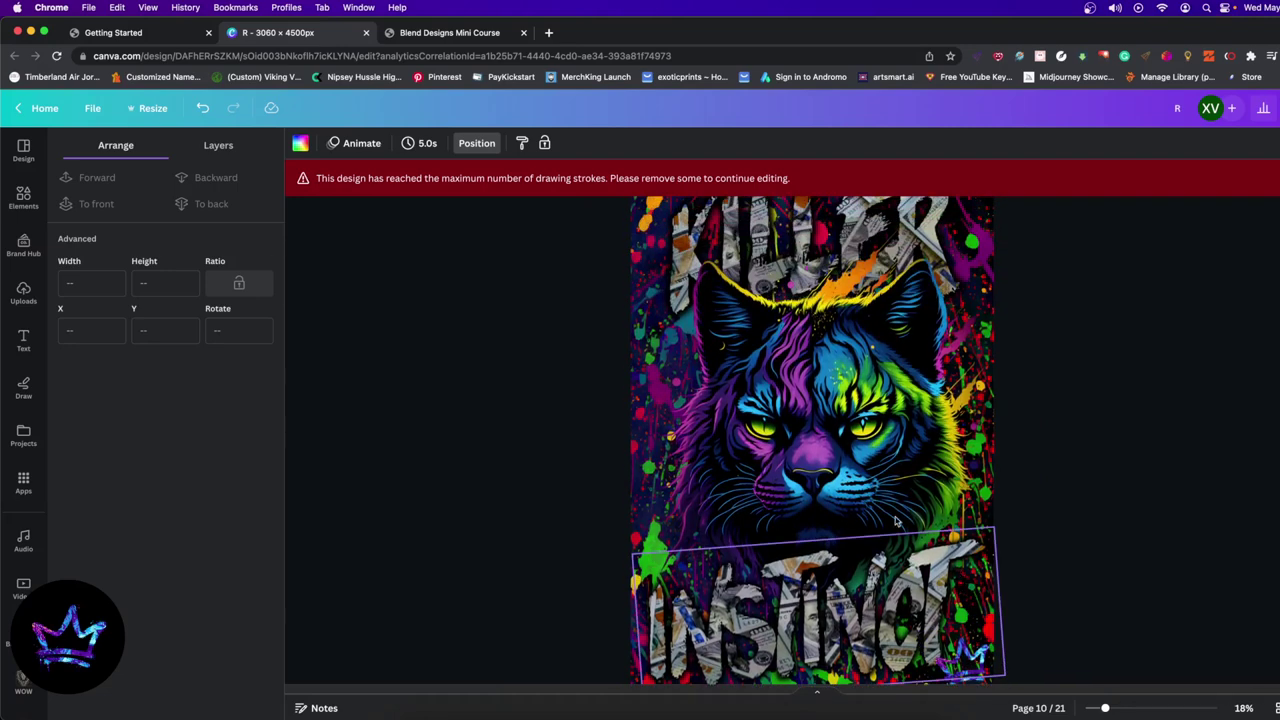
{"action": "scroll", "coordinate": [897, 521], "scroll_direction": "up", "scroll_amount": 6}
{"action": "scroll", "coordinate": [855, 457], "scroll_direction": "down", "scroll_amount": 5}
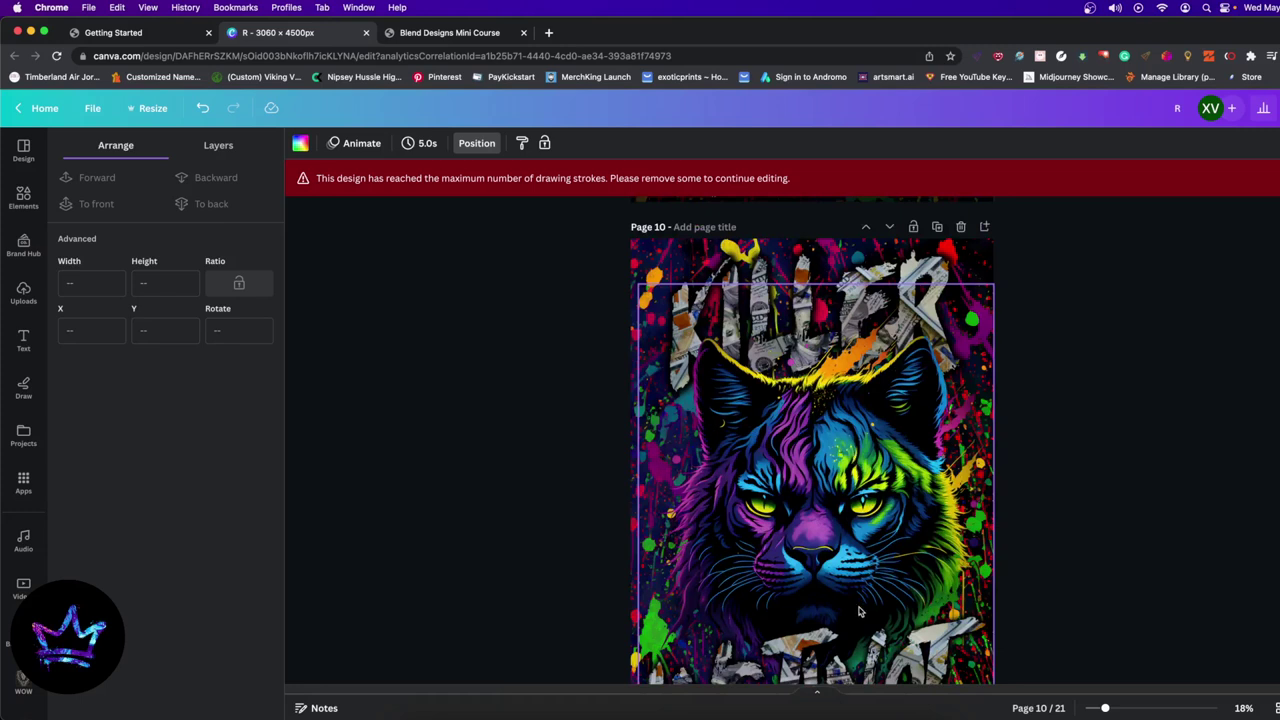
{"action": "scroll", "coordinate": [861, 606], "scroll_direction": "down", "scroll_amount": 1}
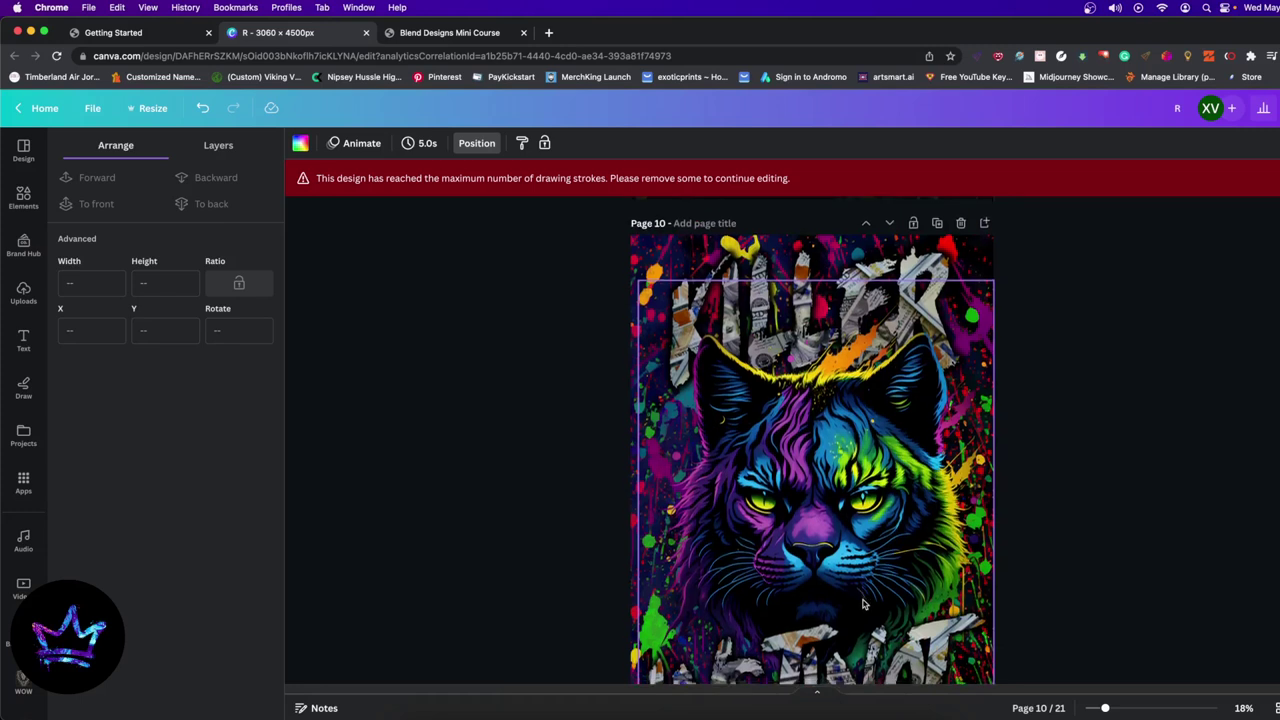
Step: View page 10 full screen once more and switch to the OBS Studio window
{"action": "key", "text": "super+alt+p"}
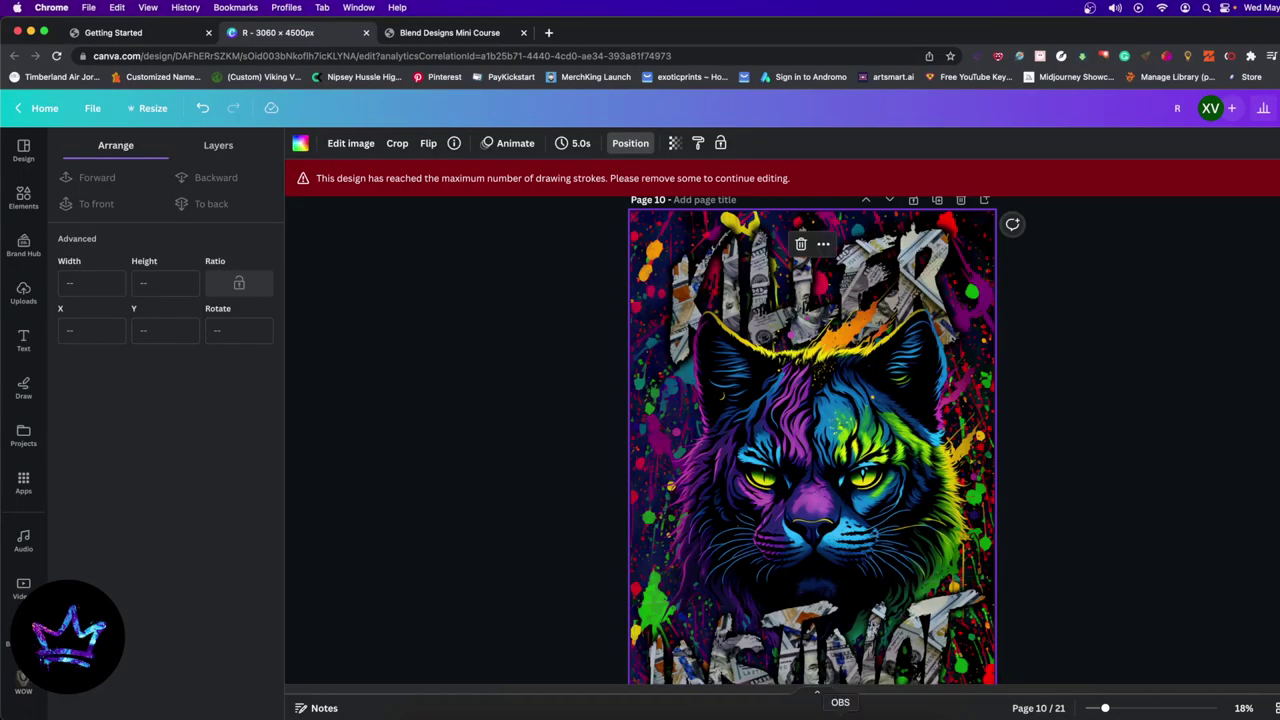
{"action": "left_click", "coordinate": [840, 716]}
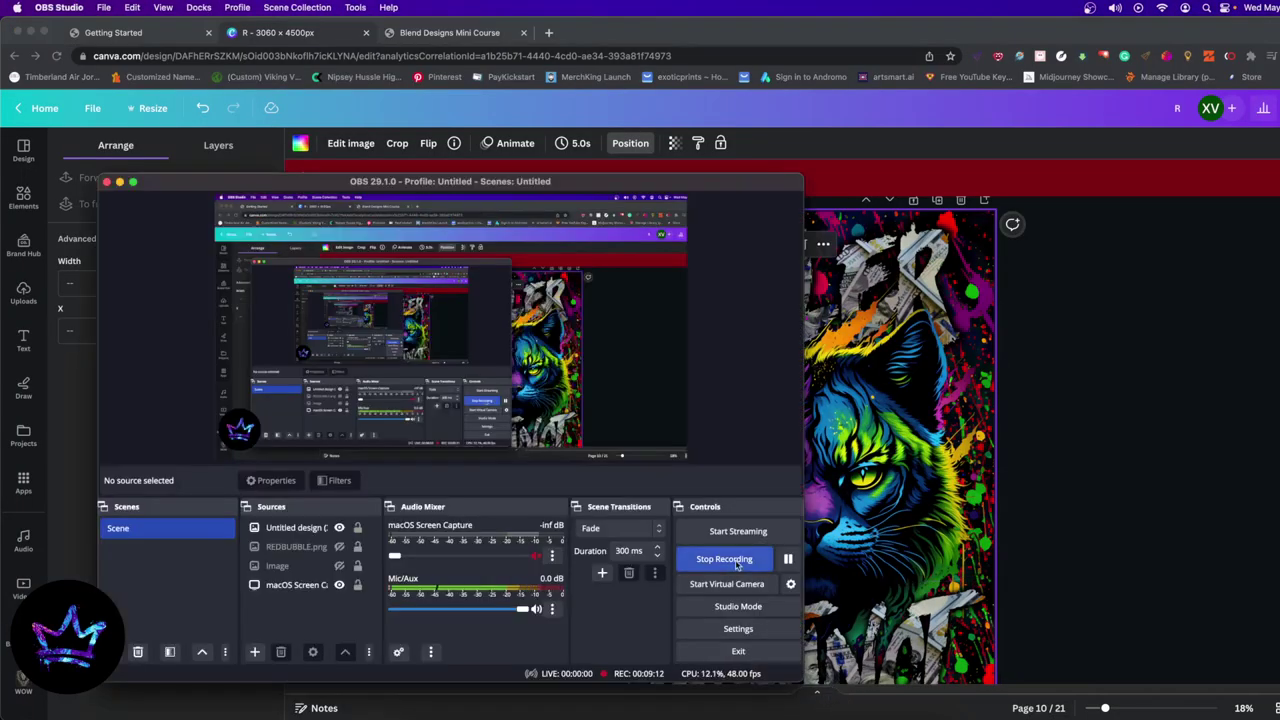